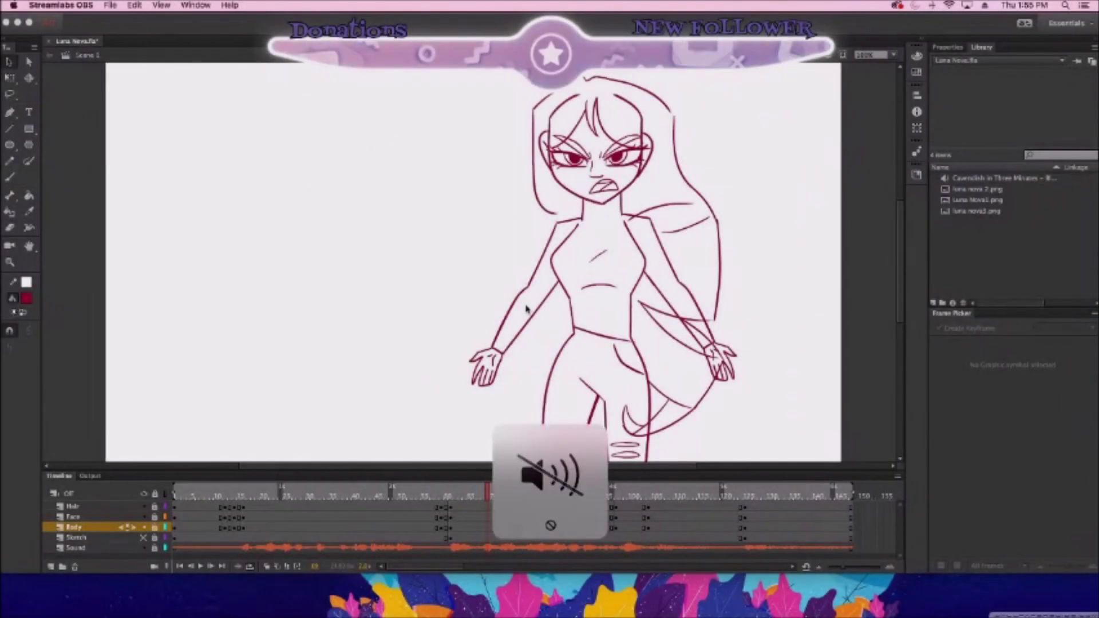
At the frame-58 pose, turn on onion skin and erase the old hands-on-hips arms
{"action": "left_click", "coordinate": [199, 567]}
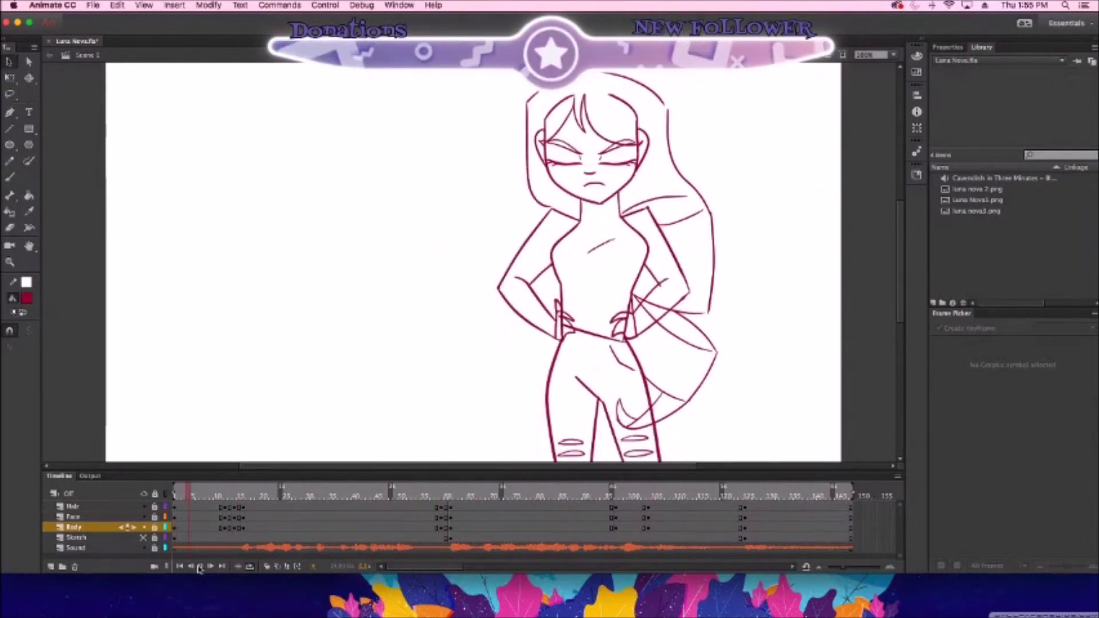
{"action": "left_click", "coordinate": [442, 542]}
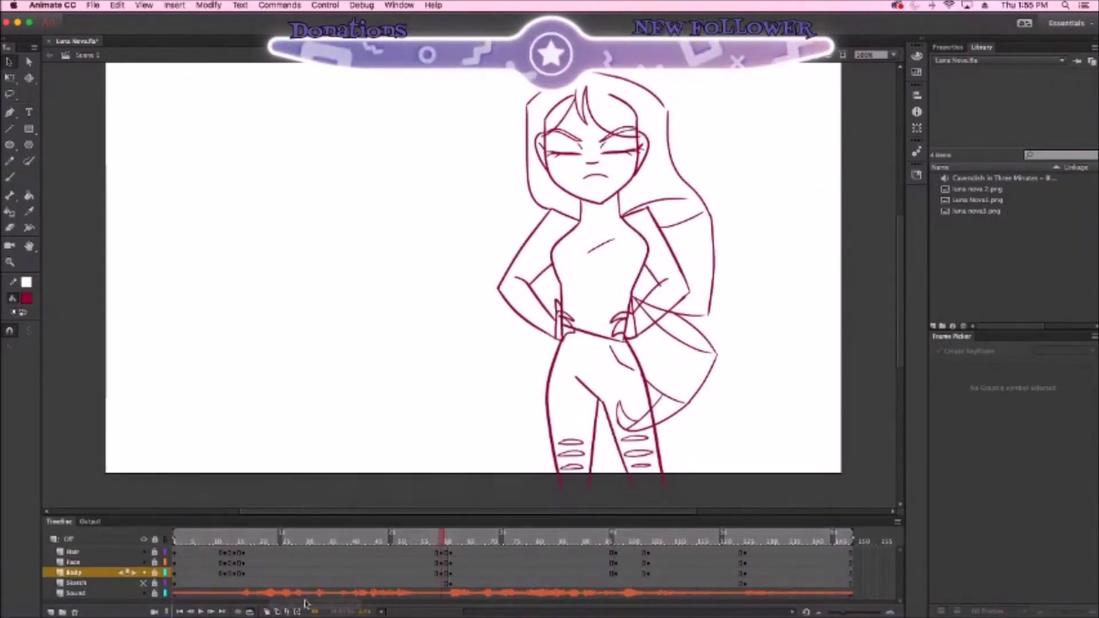
{"action": "left_click", "coordinate": [277, 611]}
{"action": "key", "text": "super+equal"}
{"action": "key", "text": "e"}
{"action": "scroll", "coordinate": [547, 162], "scroll_direction": "down", "scroll_amount": 2}
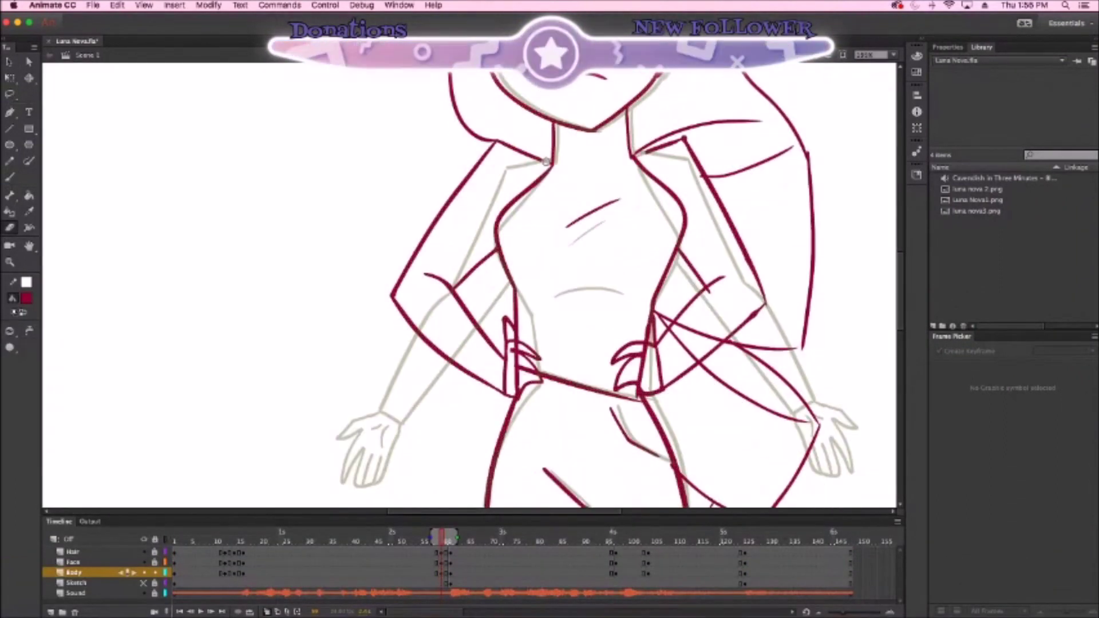
{"action": "left_click_drag", "start_coordinate": [481, 305], "coordinate": [703, 286]}
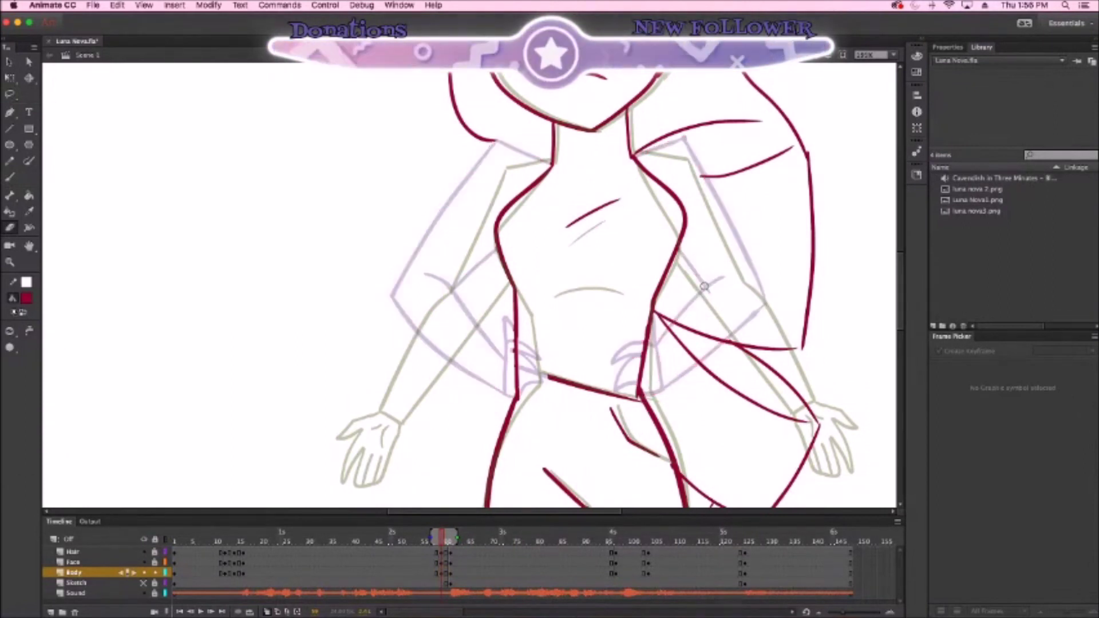
Redraw the torso's left side and chest strokes in red with the Brush
{"action": "key", "text": "b"}
{"action": "key", "text": "super+equal"}
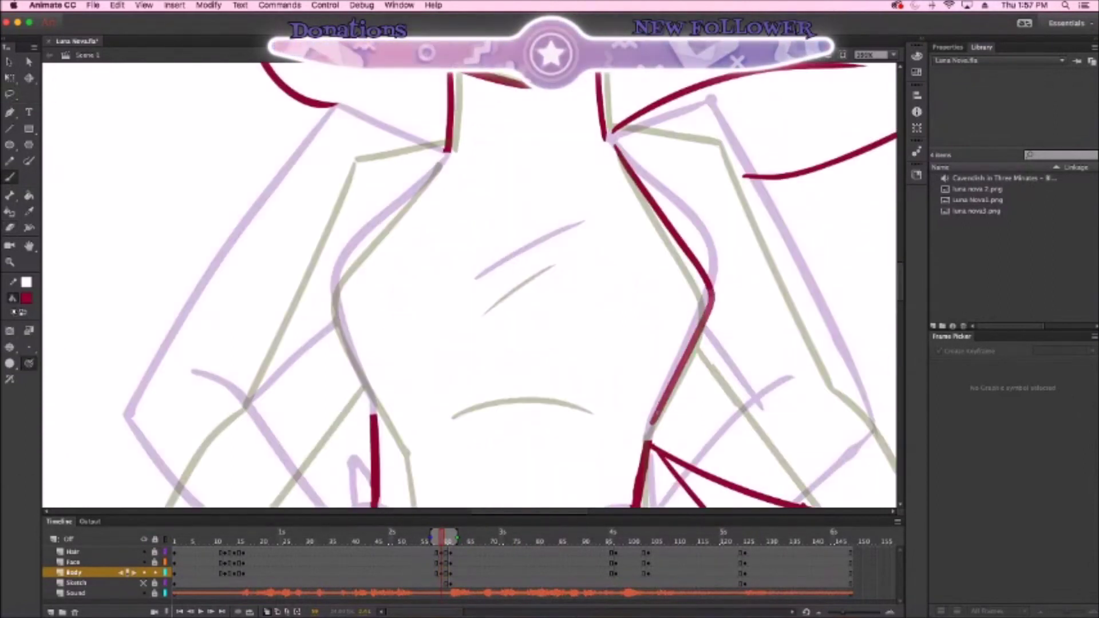
{"action": "left_click_drag", "start_coordinate": [572, 121], "coordinate": [504, 392]}
{"action": "left_click_drag", "start_coordinate": [600, 268], "coordinate": [698, 211]}
{"action": "scroll", "coordinate": [662, 307], "scroll_direction": "down", "scroll_amount": 2}
{"action": "key", "text": "super+minus"}
Clear around the legs and draw the red waist line over the grey guide
{"action": "key", "text": "e"}
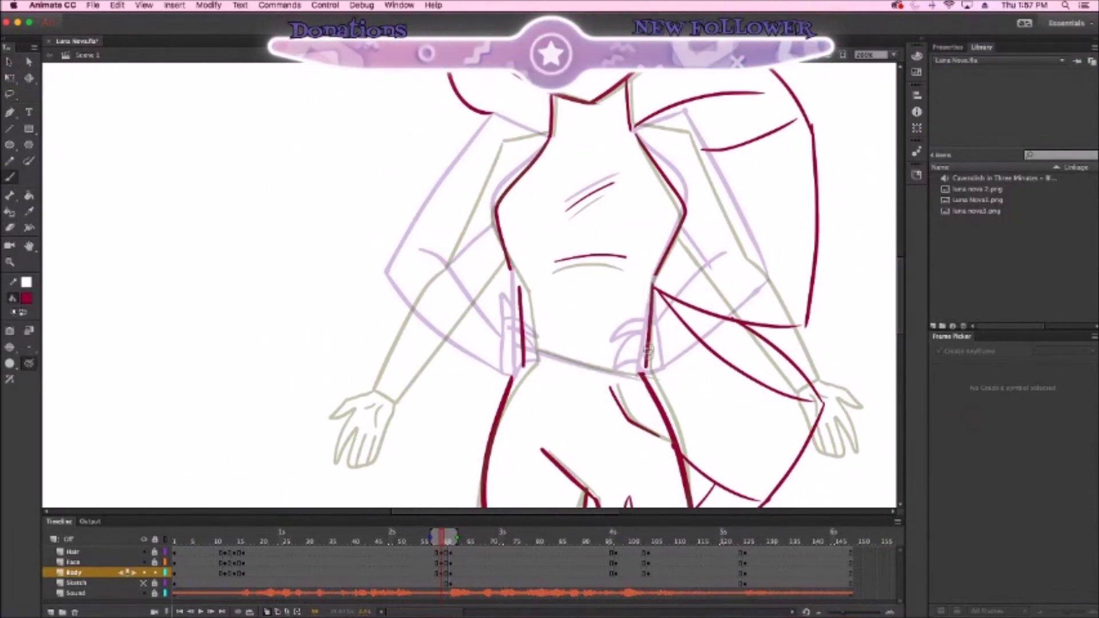
{"action": "scroll", "coordinate": [647, 349], "scroll_direction": "down", "scroll_amount": 5}
{"action": "left_click_drag", "start_coordinate": [800, 417], "coordinate": [653, 274]}
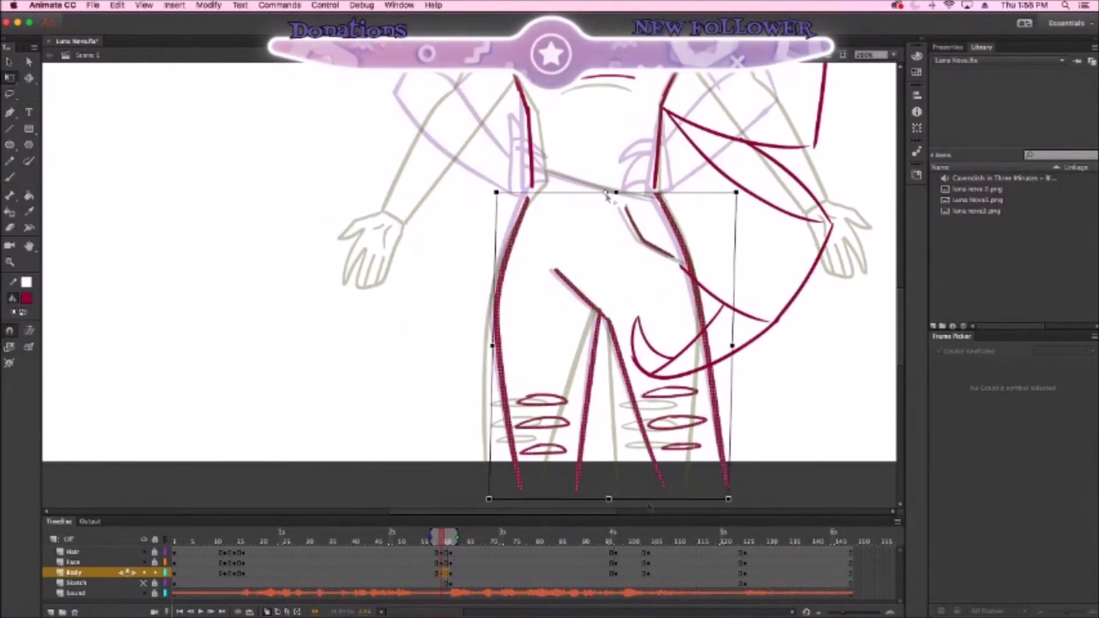
{"action": "left_click", "coordinate": [9, 176]}
{"action": "key", "text": "super+equal"}
{"action": "left_click_drag", "start_coordinate": [507, 229], "coordinate": [698, 277]}
Redraw the sleeve line further right and a new left arm hanging down
{"action": "scroll", "coordinate": [550, 359], "scroll_direction": "up", "scroll_amount": 5}
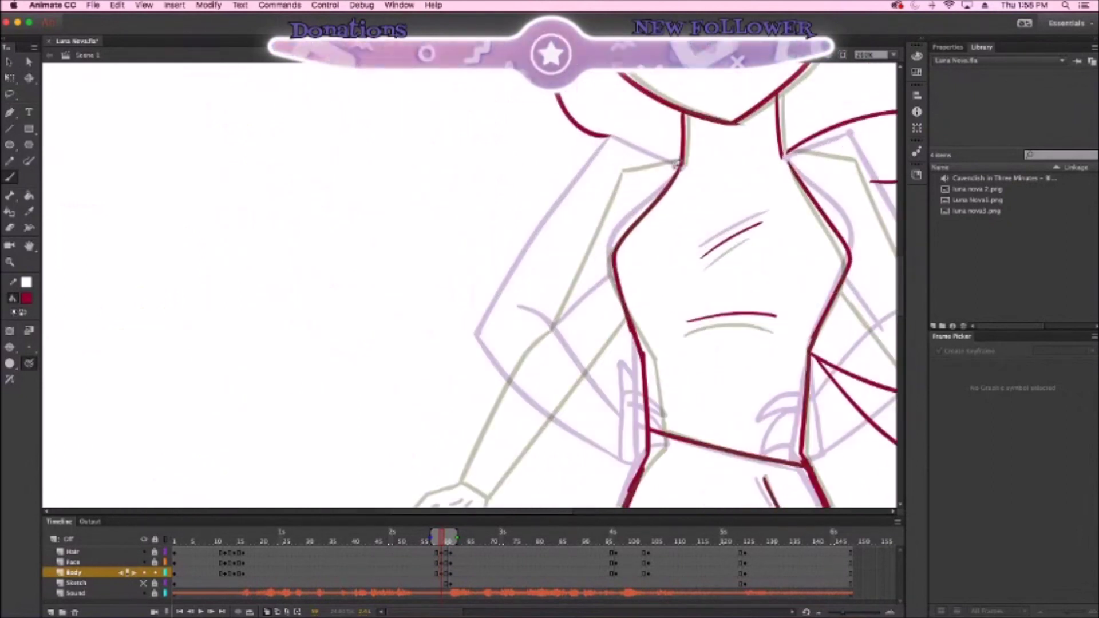
{"action": "left_click_drag", "start_coordinate": [552, 308], "coordinate": [658, 91]}
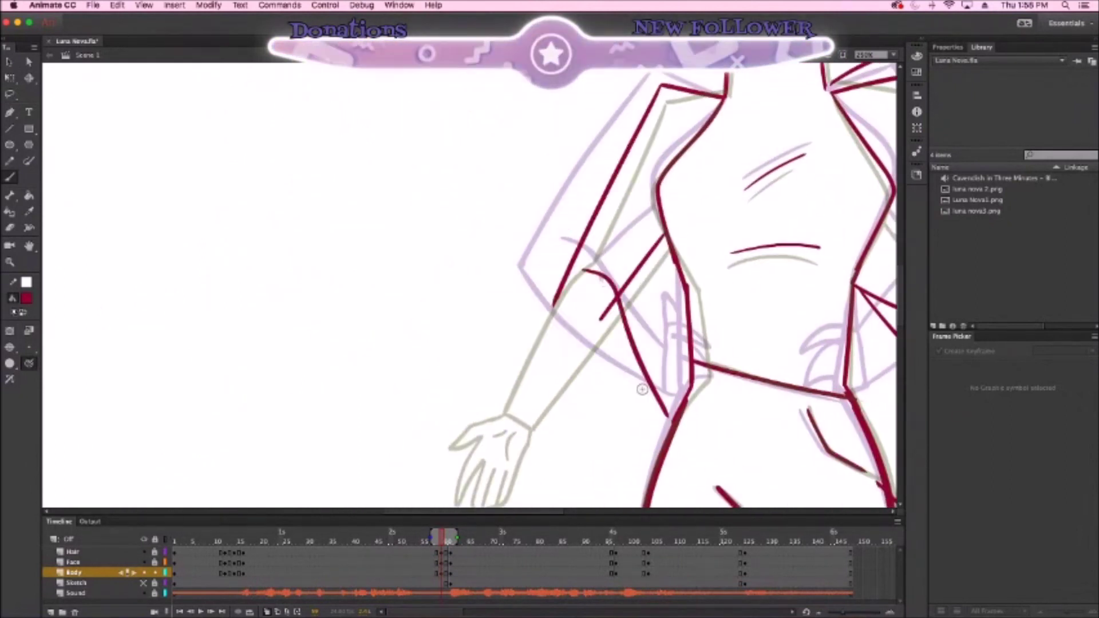
{"action": "left_click_drag", "start_coordinate": [553, 308], "coordinate": [613, 487]}
{"action": "scroll", "coordinate": [579, 431], "scroll_direction": "down", "scroll_amount": 3}
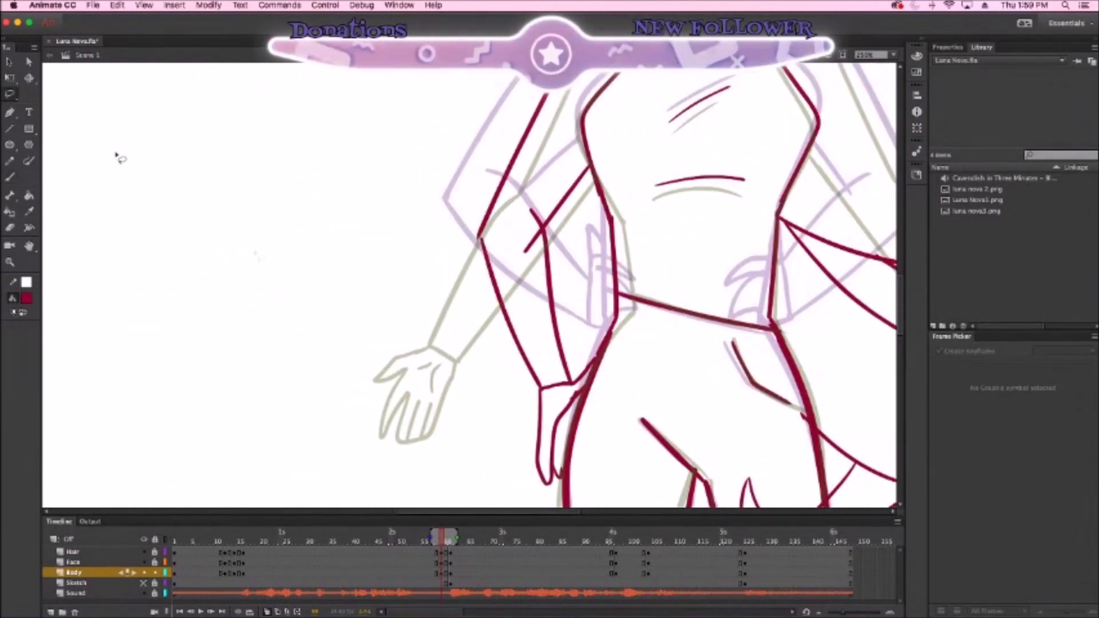
{"action": "scroll", "coordinate": [515, 286], "scroll_direction": "down", "scroll_amount": 3}
Lasso the new left arm and Flip Horizontal to mirror it onto the other side
{"action": "key", "text": "l"}
{"action": "left_click_drag", "start_coordinate": [601, 167], "coordinate": [562, 401]}
{"action": "right_click", "coordinate": [603, 289]}
{"action": "left_click", "coordinate": [641, 601]}
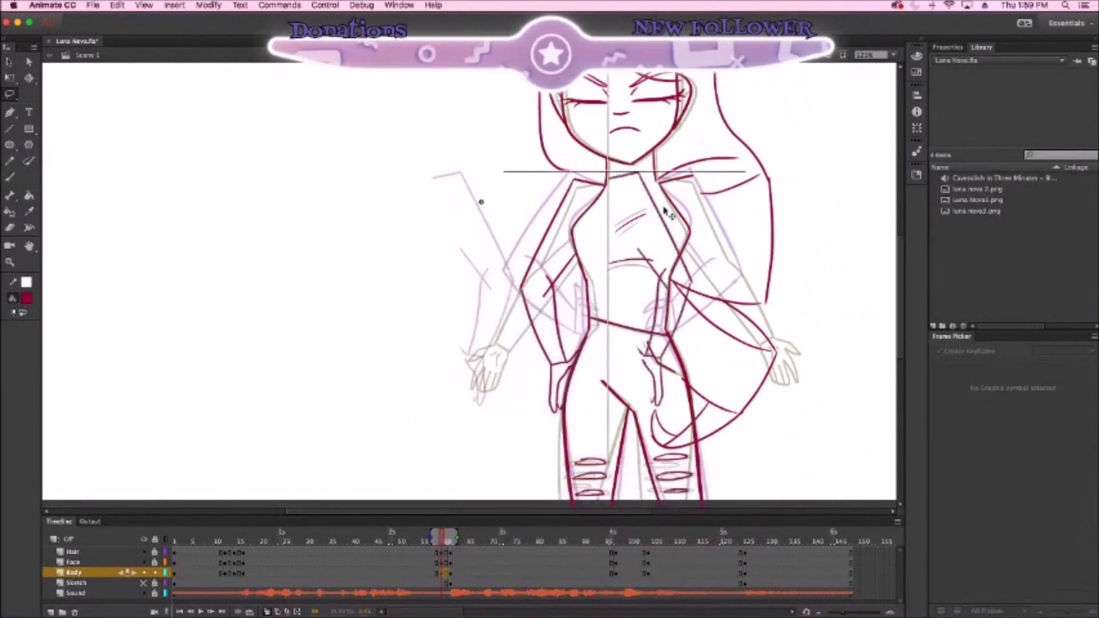
Touch up the mirrored pose with the Brush, Eraser and Free Transform tools
{"action": "key", "text": "b"}
{"action": "scroll", "coordinate": [649, 323], "scroll_direction": "up", "scroll_amount": 3}
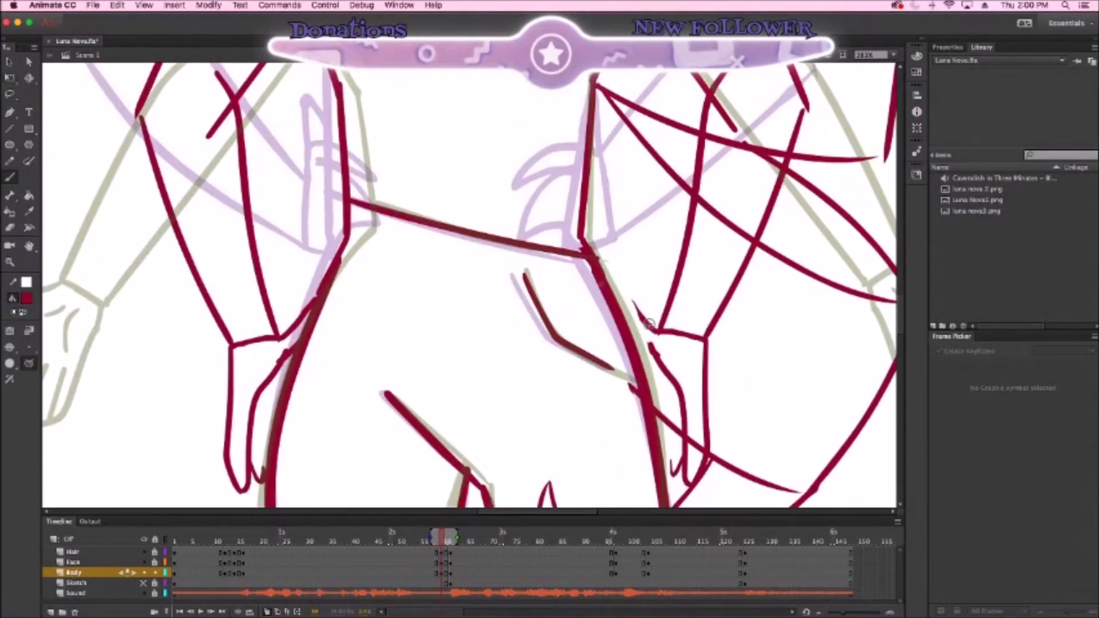
{"action": "scroll", "coordinate": [509, 204], "scroll_direction": "down", "scroll_amount": 2}
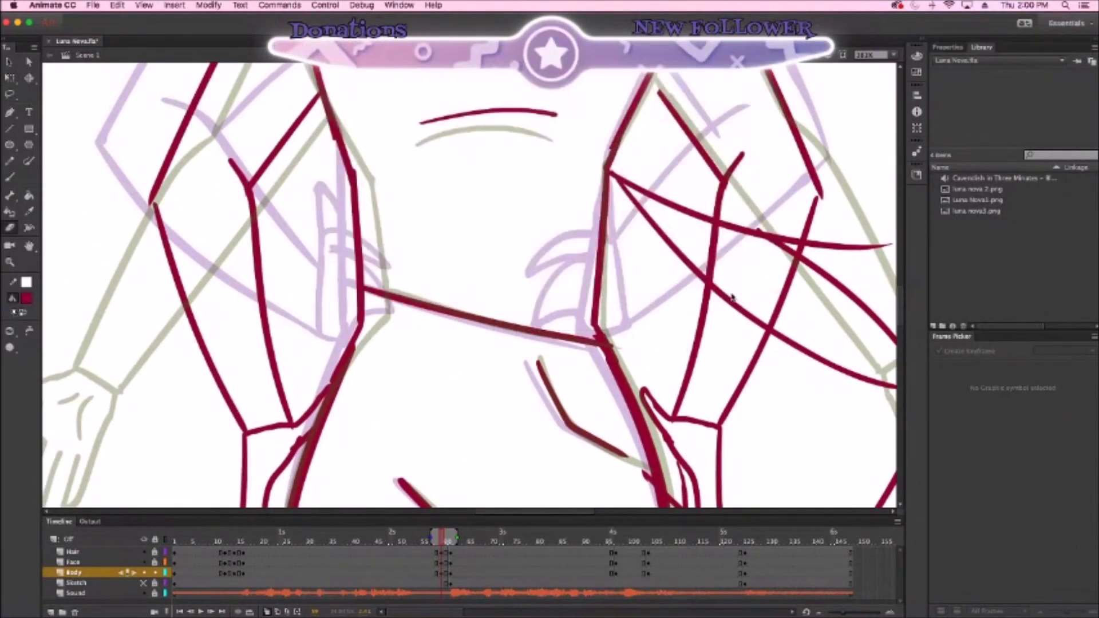
{"action": "key", "text": "e"}
{"action": "scroll", "coordinate": [683, 293], "scroll_direction": "down", "scroll_amount": 3}
{"action": "scroll", "coordinate": [682, 293], "scroll_direction": "down", "scroll_amount": 2}
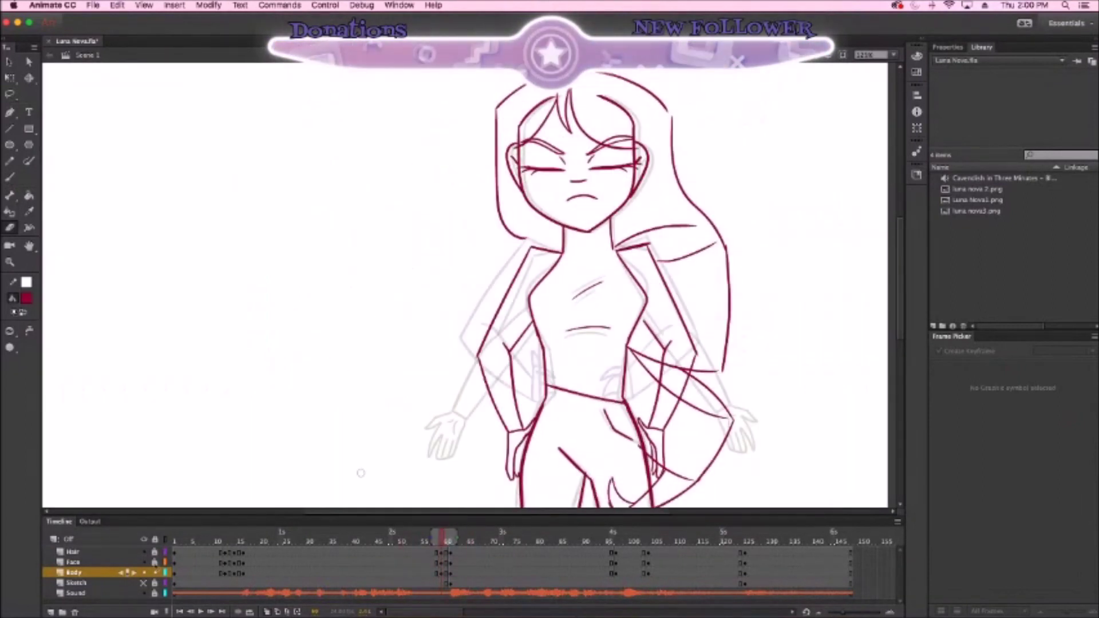
{"action": "key", "text": "q"}
{"action": "scroll", "coordinate": [687, 283], "scroll_direction": "up", "scroll_amount": 2}
{"action": "key", "text": "l"}
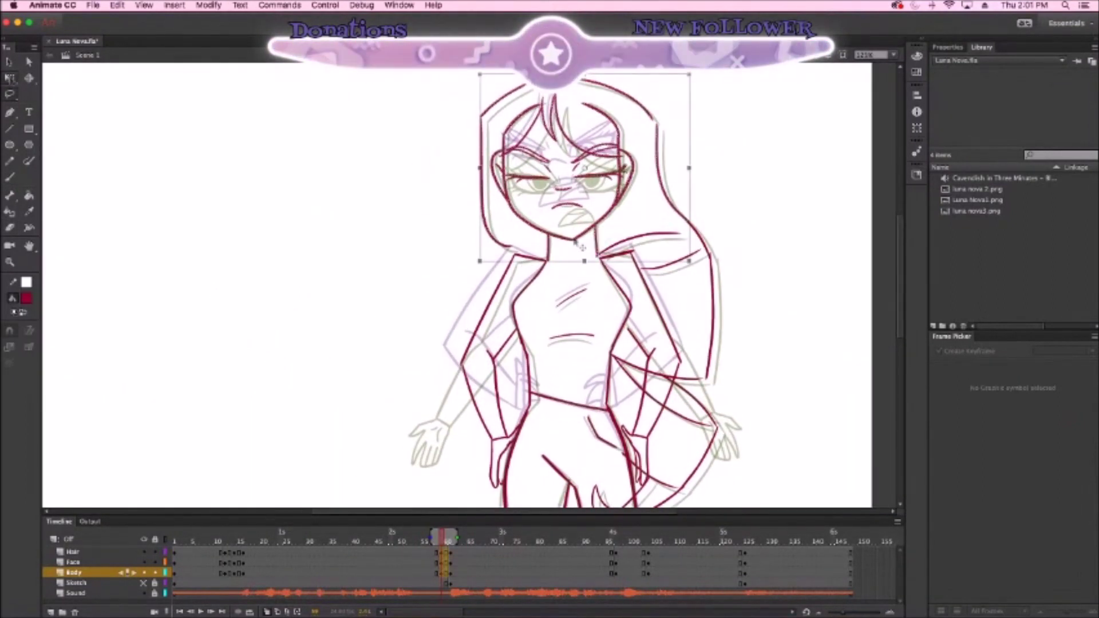
Hide onion skins, play back, and insert a keyframe on the Body layer near frame 93
{"action": "key", "text": "q"}
{"action": "key", "text": "Return"}
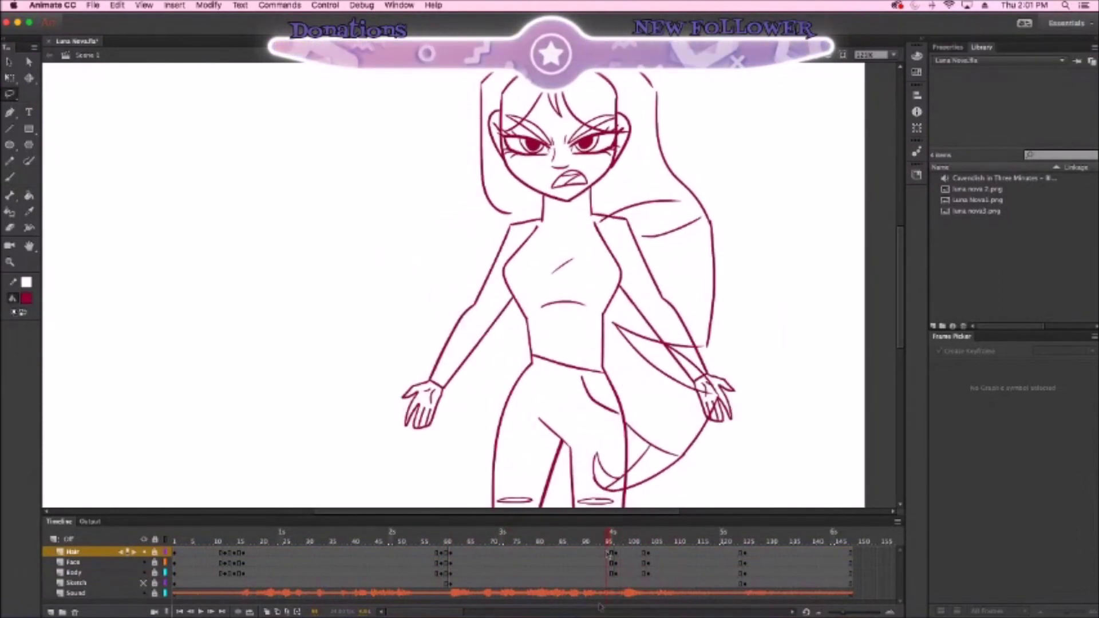
{"action": "right_click", "coordinate": [603, 572]}
{"action": "left_click", "coordinate": [662, 400]}
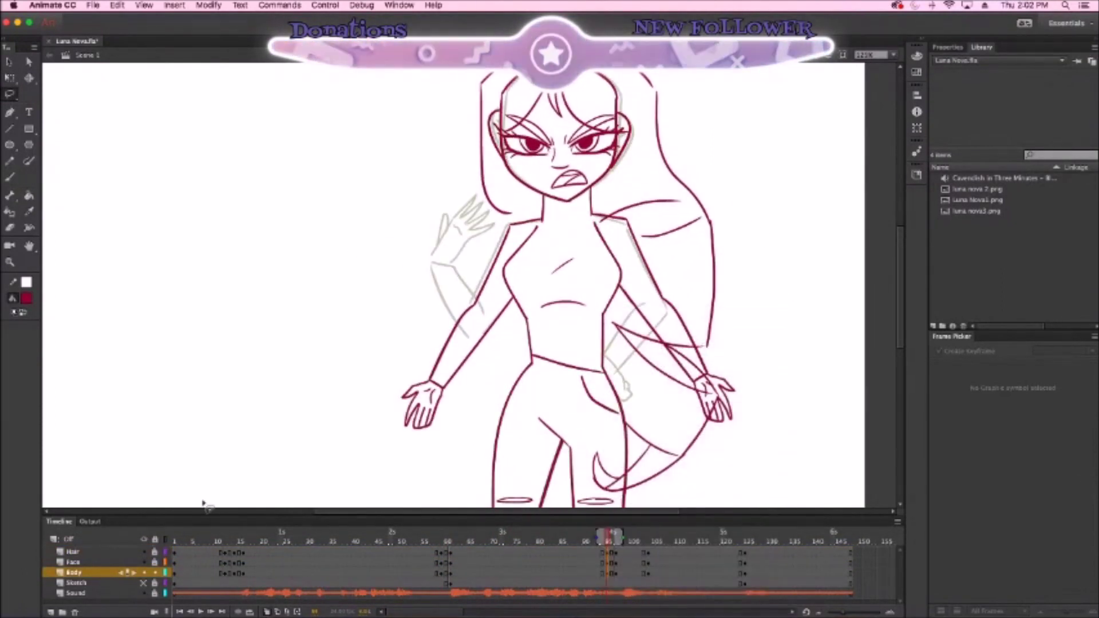
Rotate one arm up to horizontal and draw its extended reach with a spread hand
{"action": "key", "text": "super+equal"}
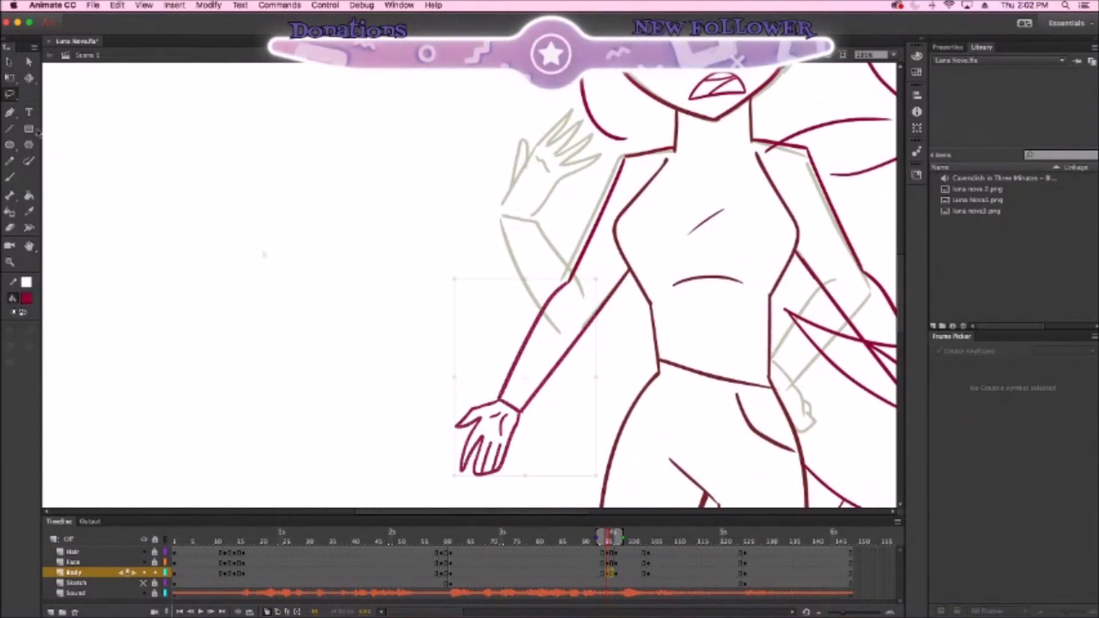
{"action": "left_click", "coordinate": [10, 78]}
{"action": "left_click_drag", "start_coordinate": [452, 478], "coordinate": [388, 372]}
{"action": "left_click", "coordinate": [11, 229]}
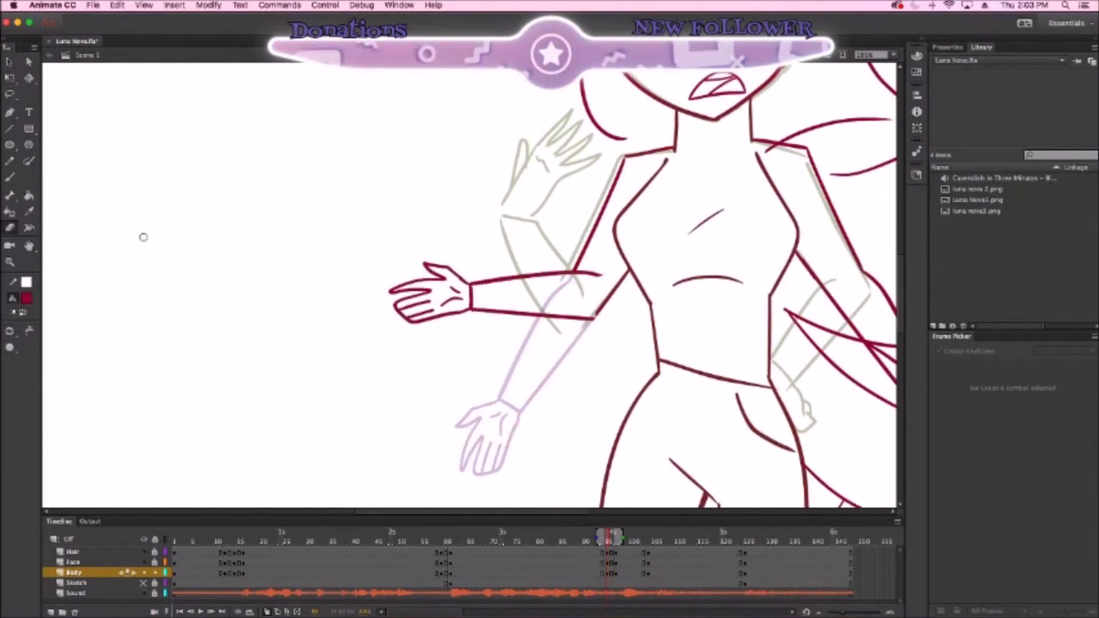
{"action": "left_click_drag", "start_coordinate": [581, 408], "coordinate": [667, 422]}
{"action": "mouse_move", "coordinate": [557, 326]}
{"action": "left_mouse_down"}
{"action": "mouse_move", "coordinate": [475, 349]}
{"action": "mouse_move", "coordinate": [480, 369]}
{"action": "left_mouse_up"}
{"action": "left_click_drag", "start_coordinate": [560, 287], "coordinate": [285, 282]}
Rotate the right arm in toward the body and clean up its strokes
{"action": "left_click", "coordinate": [10, 78]}
{"action": "mouse_move", "coordinate": [653, 264]}
{"action": "left_mouse_down"}
{"action": "mouse_move", "coordinate": [810, 467]}
{"action": "mouse_move", "coordinate": [694, 517]}
{"action": "left_mouse_up"}
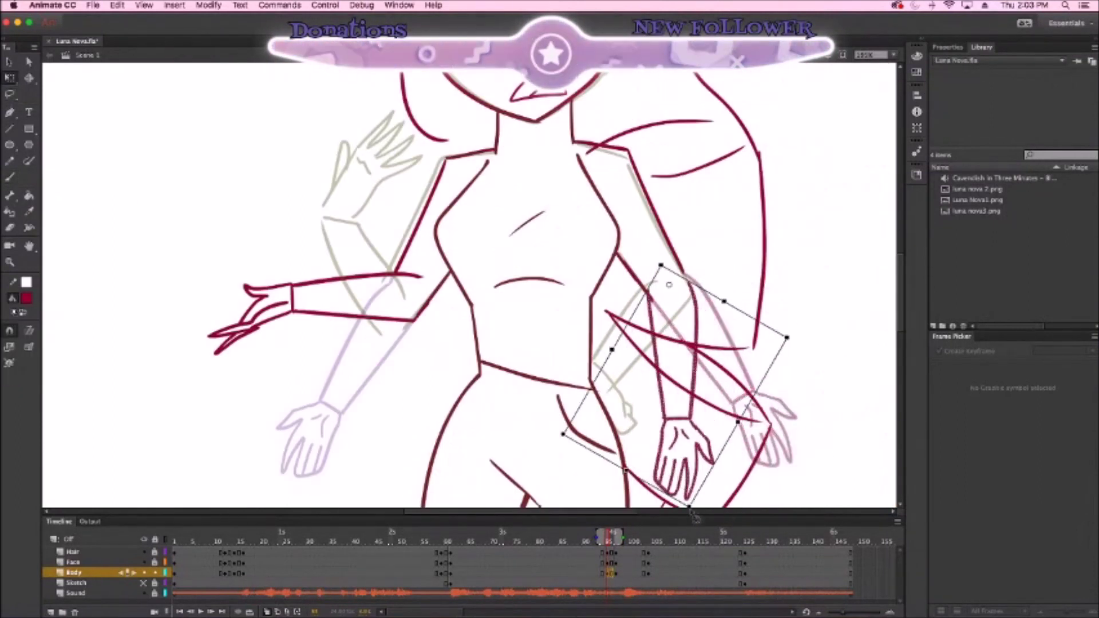
{"action": "key", "text": "e"}
{"action": "scroll", "coordinate": [686, 458], "scroll_direction": "down", "scroll_amount": 3}
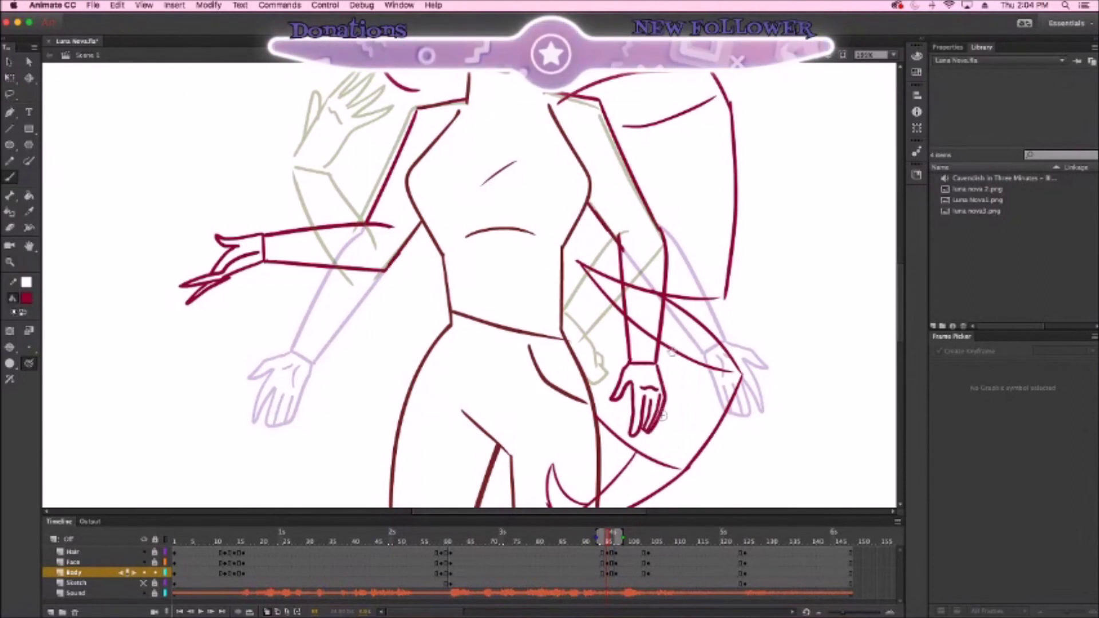
{"action": "key", "text": "ctrl+minus"}
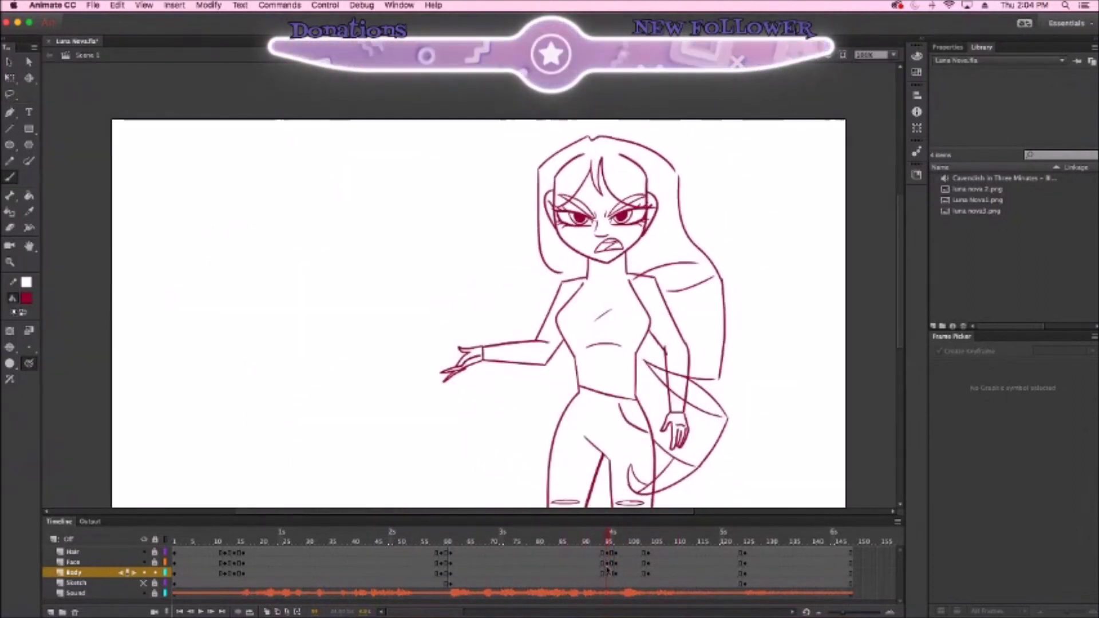
{"action": "key", "text": "ctrl+equal"}
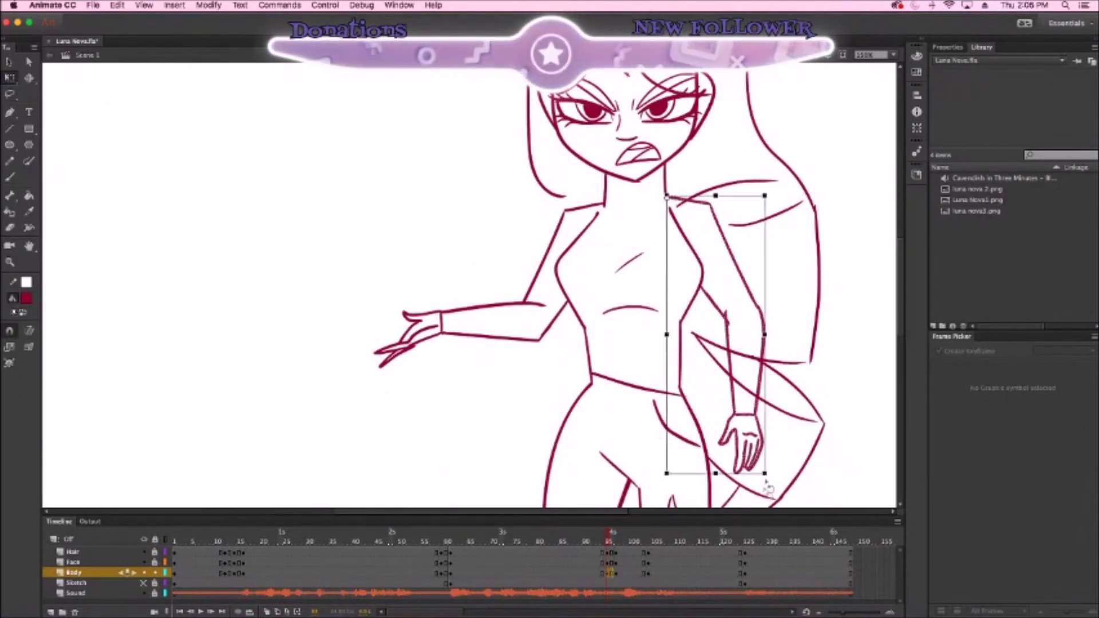
Lasso and transform the right arm beside the hip, checking against the frame-101 pose
{"action": "key", "text": "l"}
{"action": "mouse_move", "coordinate": [598, 209]}
{"action": "left_mouse_down"}
{"action": "mouse_move", "coordinate": [541, 377]}
{"action": "mouse_move", "coordinate": [373, 381]}
{"action": "left_mouse_up"}
{"action": "key", "text": "q"}
{"action": "left_click", "coordinate": [626, 574]}
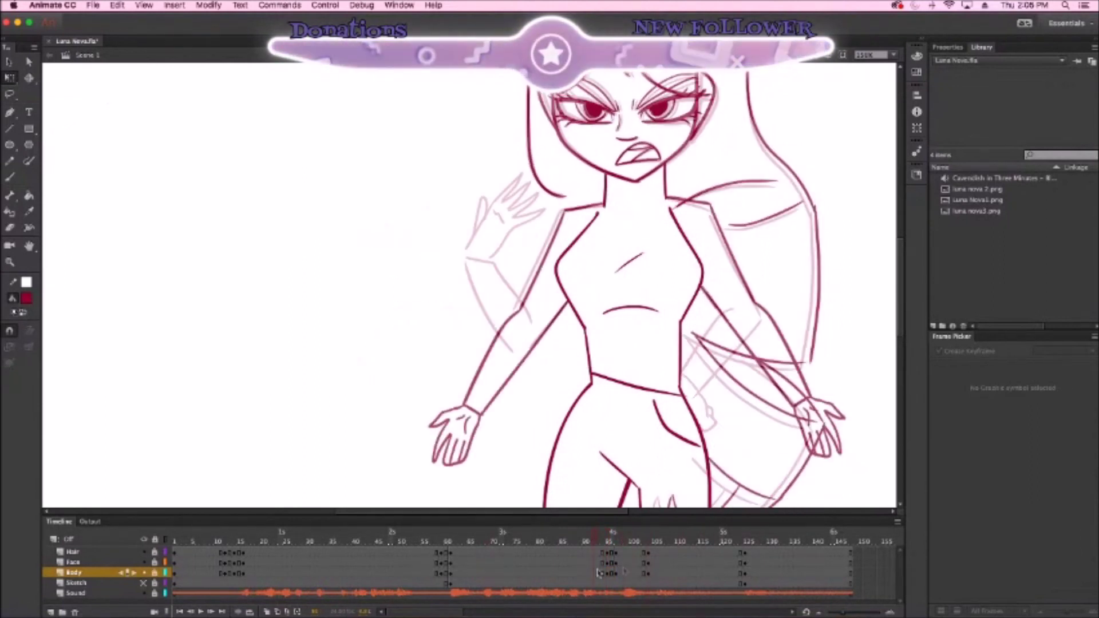
{"action": "left_click", "coordinate": [617, 574]}
Lasso the hand for transforming after dismissing the locked Body layer warning
{"action": "key", "text": "ctrl+equal"}
{"action": "key", "text": "l"}
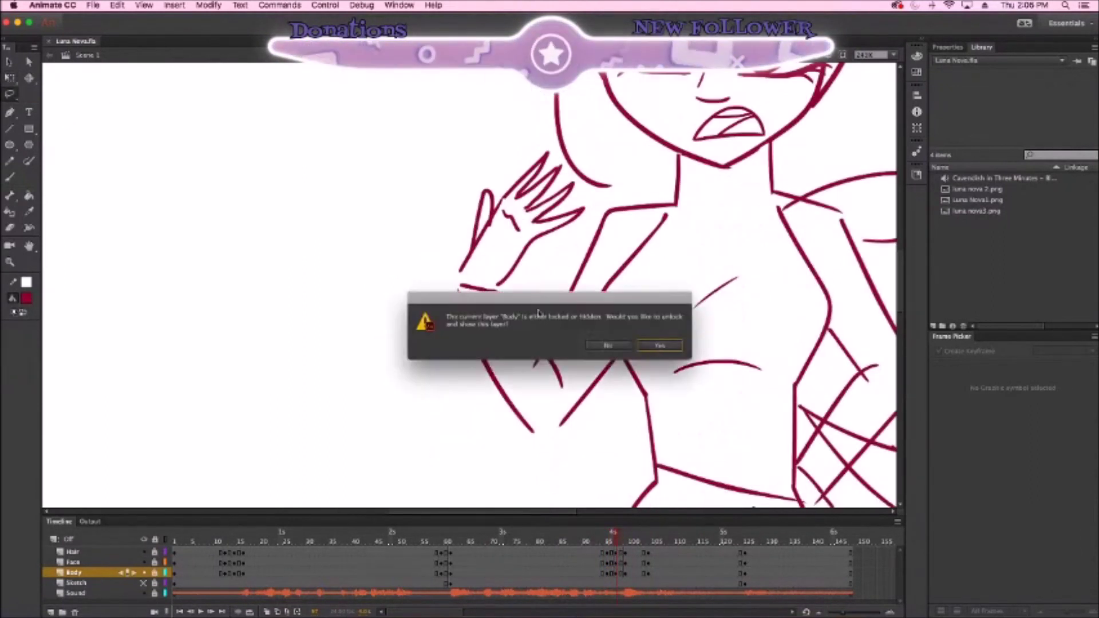
{"action": "key", "text": "Return"}
{"action": "left_click_drag", "start_coordinate": [484, 156], "coordinate": [555, 449]}
{"action": "key", "text": "q"}
{"action": "left_click", "coordinate": [657, 574]}
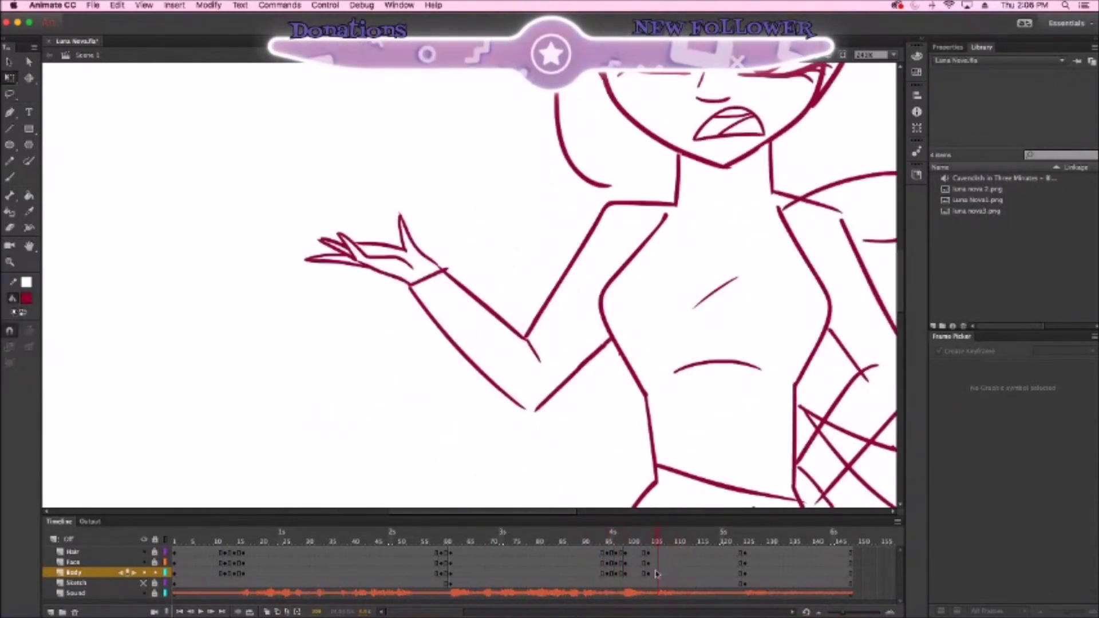
Play through the poses, scrub to the shrug pose near frame 121, and select its arm and torso
{"action": "left_click_drag", "start_coordinate": [250, 300], "coordinate": [258, 320]}
{"action": "key", "text": "q"}
{"action": "key", "text": "Return"}
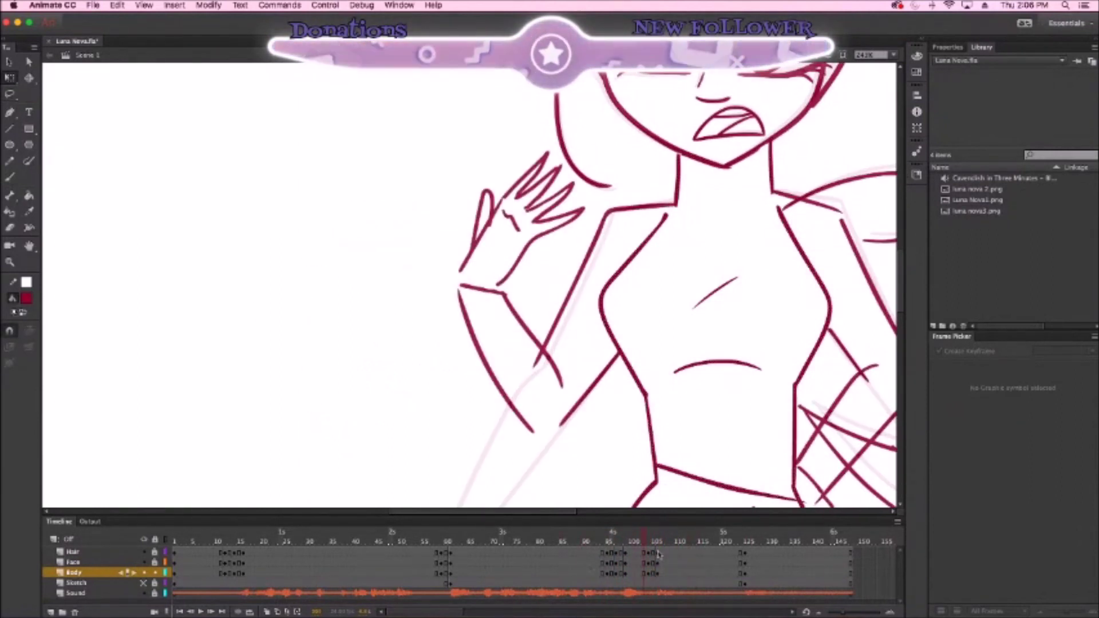
{"action": "key", "text": "ctrl+1"}
{"action": "key", "text": "Return"}
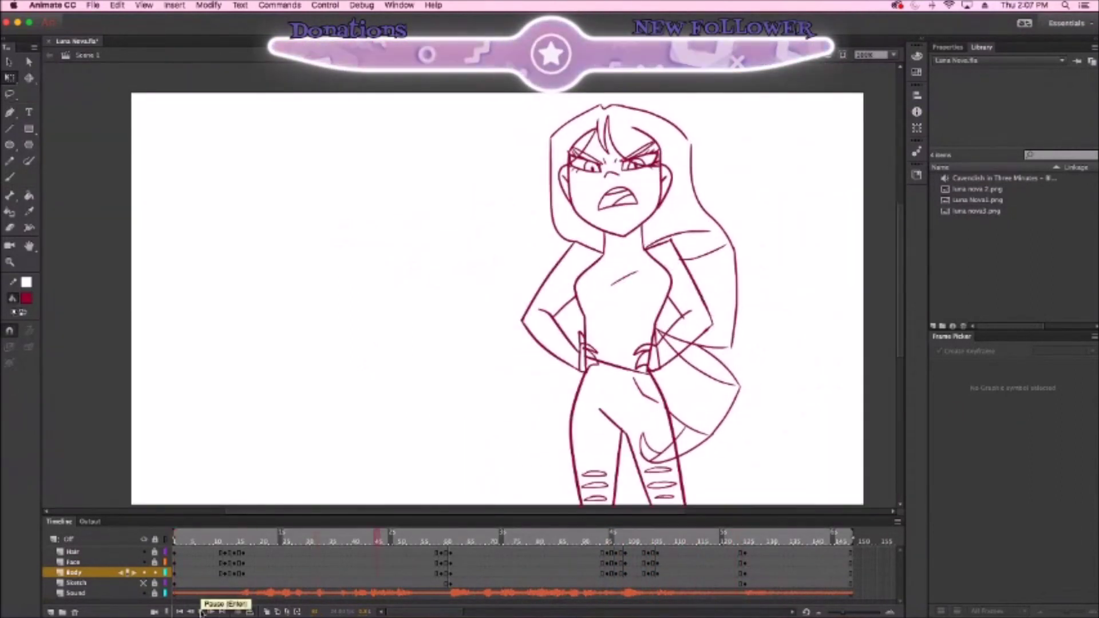
{"action": "left_click_drag", "start_coordinate": [506, 543], "coordinate": [742, 550]}
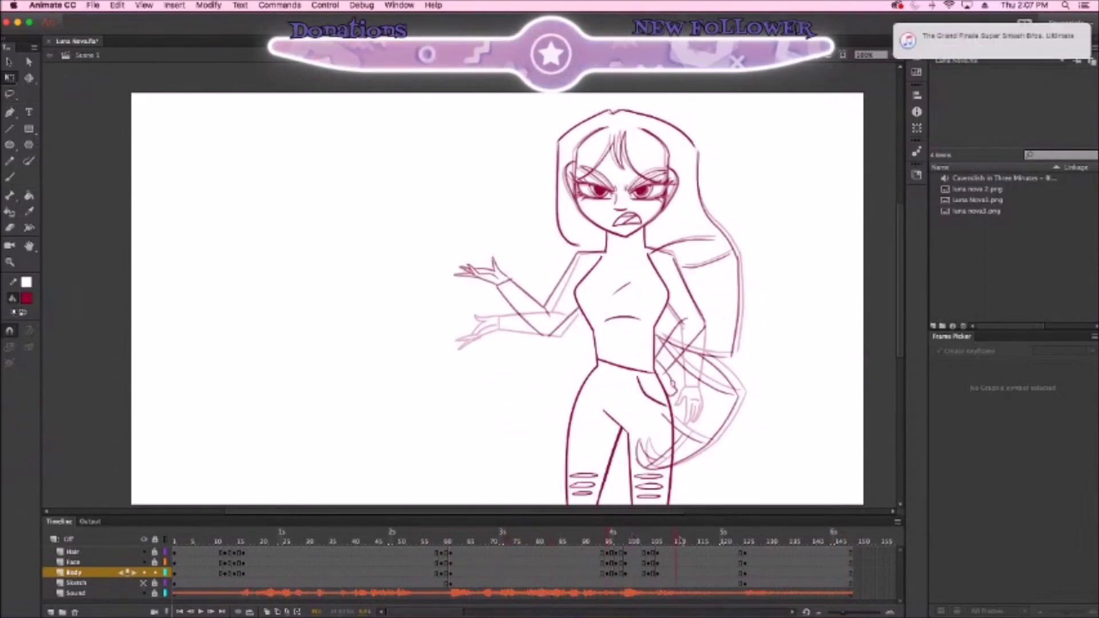
{"action": "left_click", "coordinate": [742, 550]}
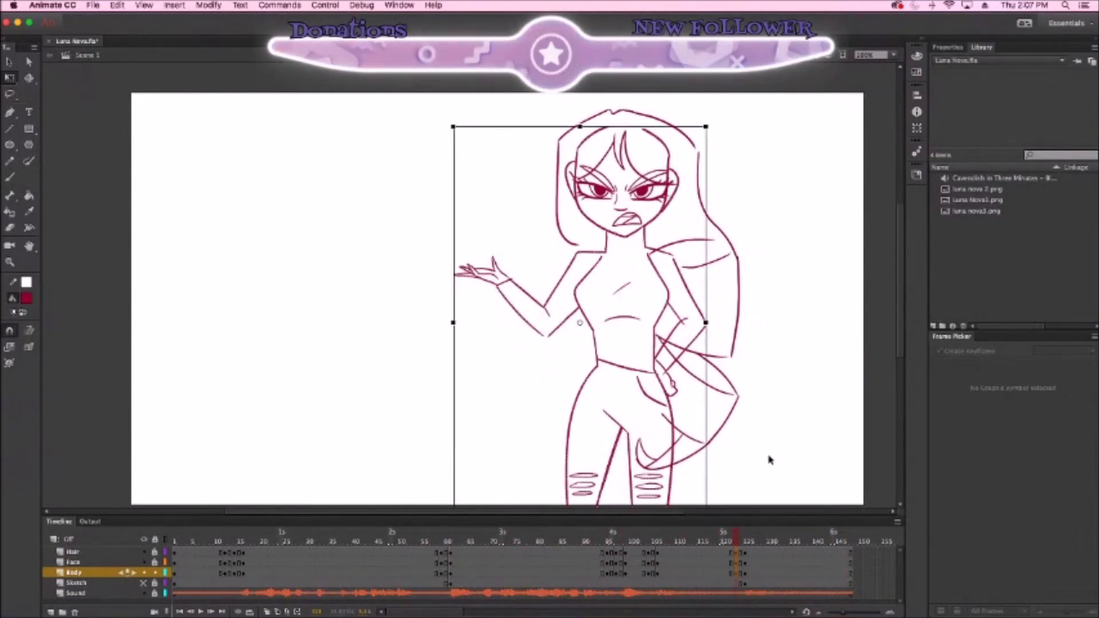
{"action": "scroll", "coordinate": [572, 287], "scroll_direction": "up", "scroll_amount": 3}
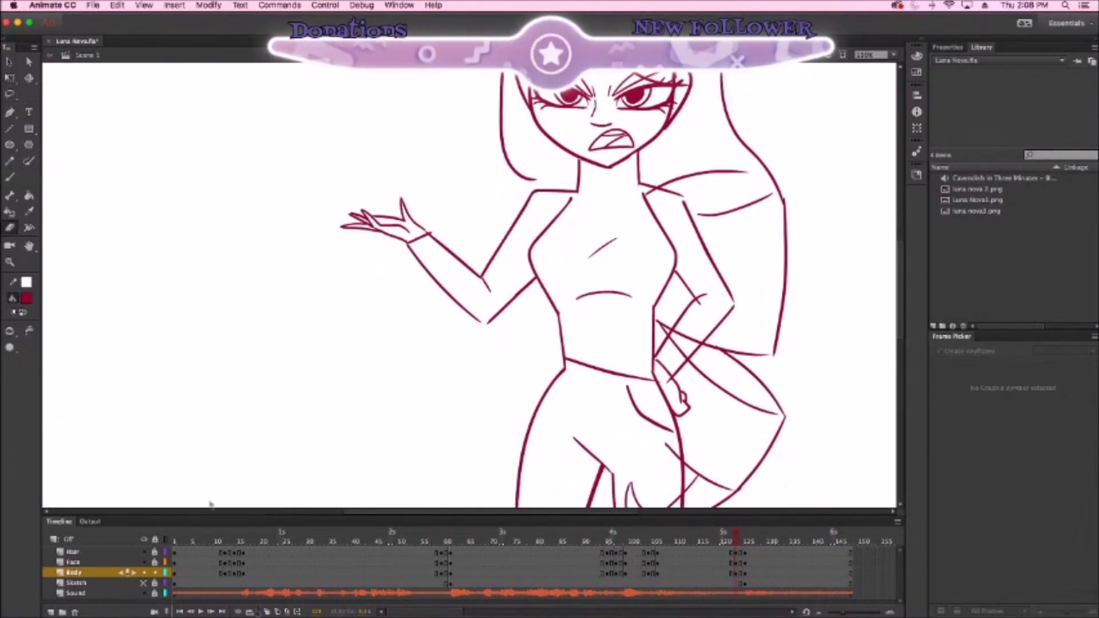
Zoom in with onion skins on and scrub to the body pose near frames 120–122
{"action": "scroll", "coordinate": [572, 287], "scroll_direction": "down", "scroll_amount": 3}
{"action": "key", "text": "alt+shift+o"}
{"action": "key", "text": "l"}
{"action": "scroll", "coordinate": [572, 286], "scroll_direction": "down", "scroll_amount": 2}
{"action": "left_click_drag", "start_coordinate": [369, 541], "coordinate": [738, 532]}
{"action": "key", "text": "q"}
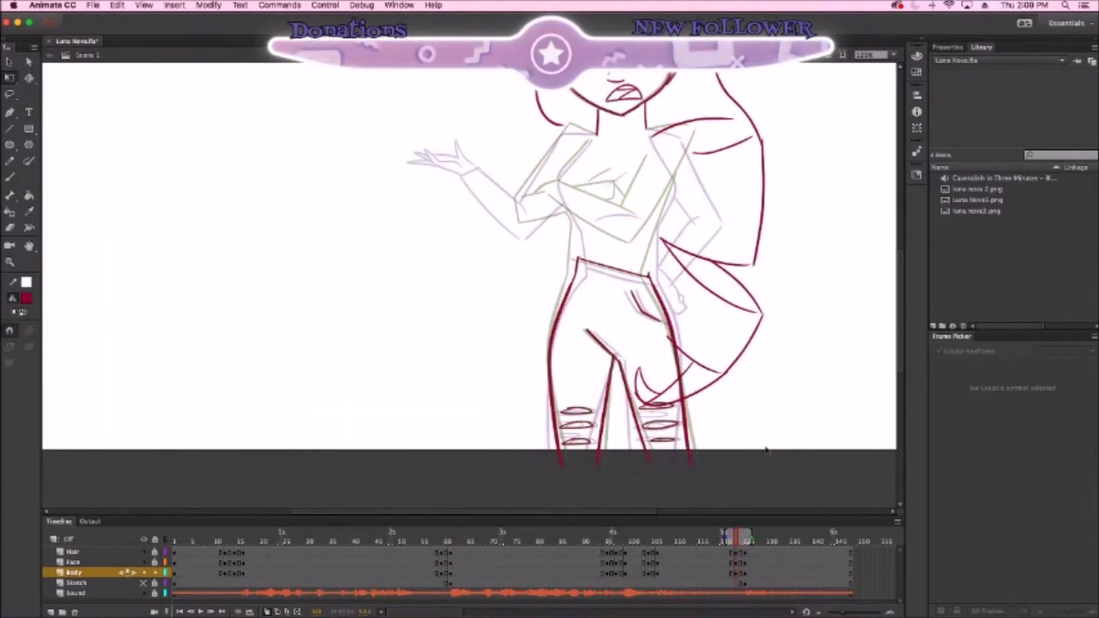
{"action": "scroll", "coordinate": [623, 367], "scroll_direction": "up", "scroll_amount": 3}
Ink the red chest contour and bent arm, save with Ctrl+S, and undo stray dots
{"action": "key", "text": "b"}
{"action": "scroll", "coordinate": [179, 161], "scroll_direction": "up", "scroll_amount": 1}
{"action": "left_click_drag", "start_coordinate": [537, 355], "coordinate": [575, 136]}
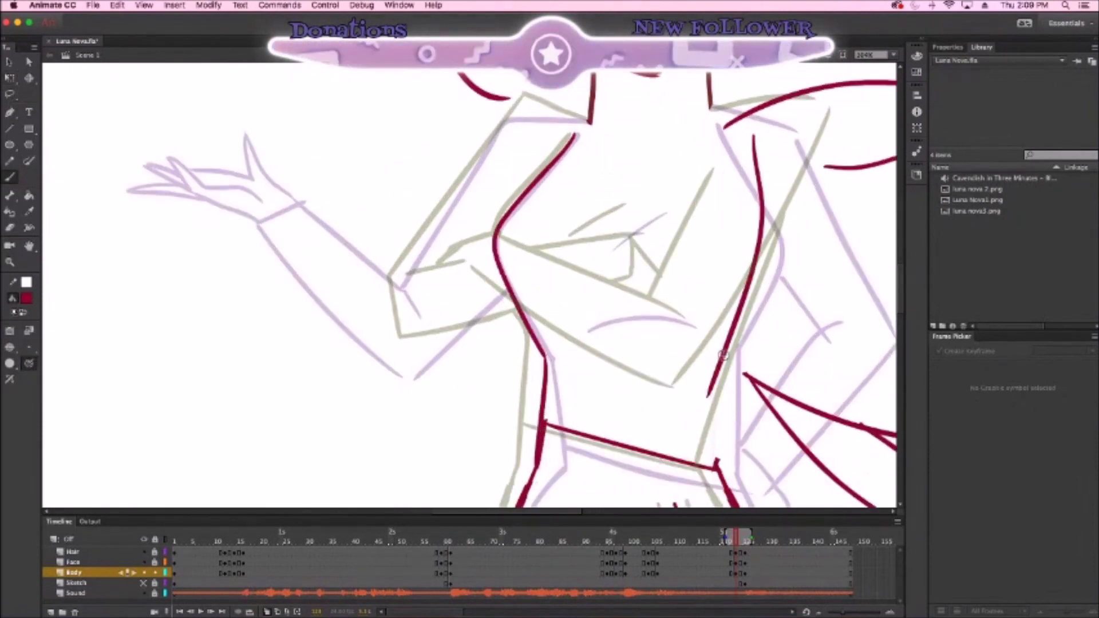
{"action": "right_click", "coordinate": [650, 362]}
{"action": "left_click", "coordinate": [646, 400]}
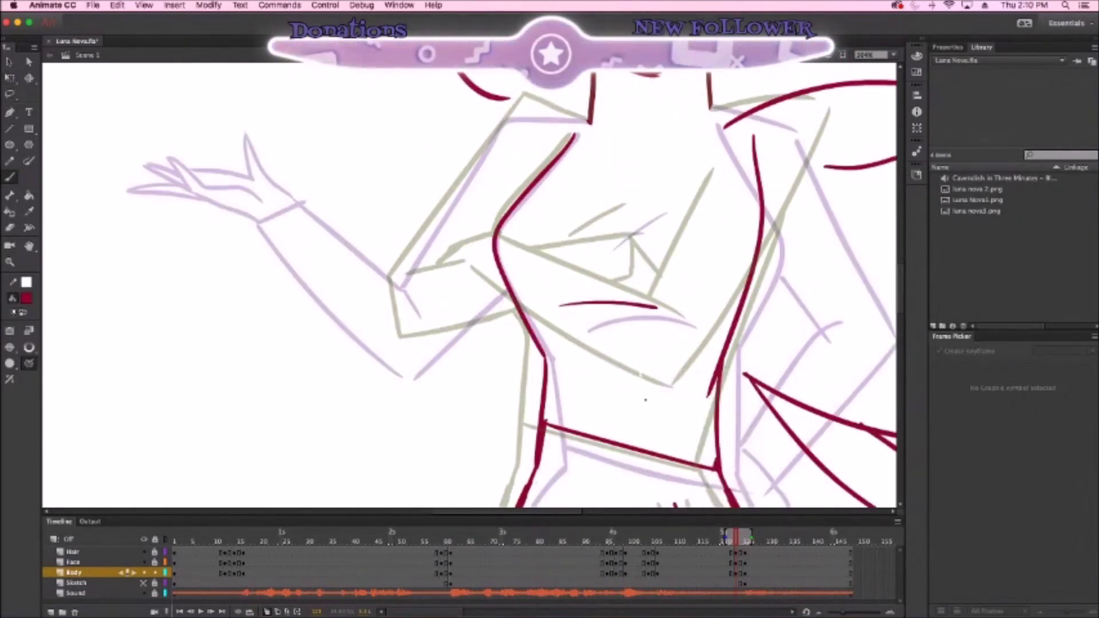
{"action": "key", "text": "ctrl+s"}
{"action": "key", "text": "ctrl+z"}
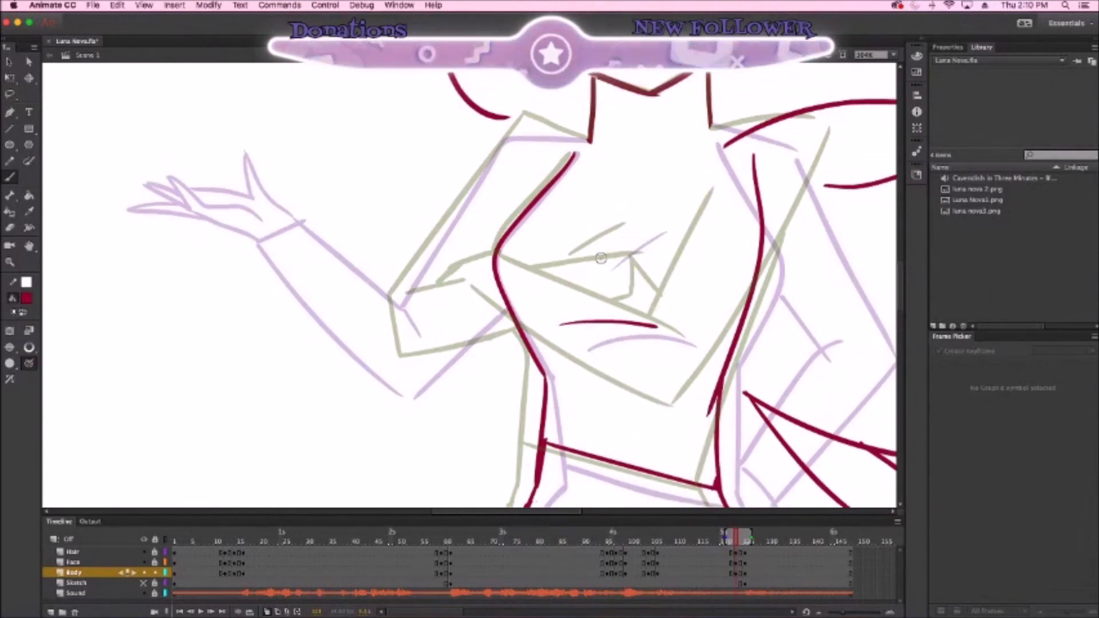
Review the clean line art by scrubbing from frame 113 to frame 121
{"action": "scroll", "coordinate": [540, 140], "scroll_direction": "down", "scroll_amount": 2}
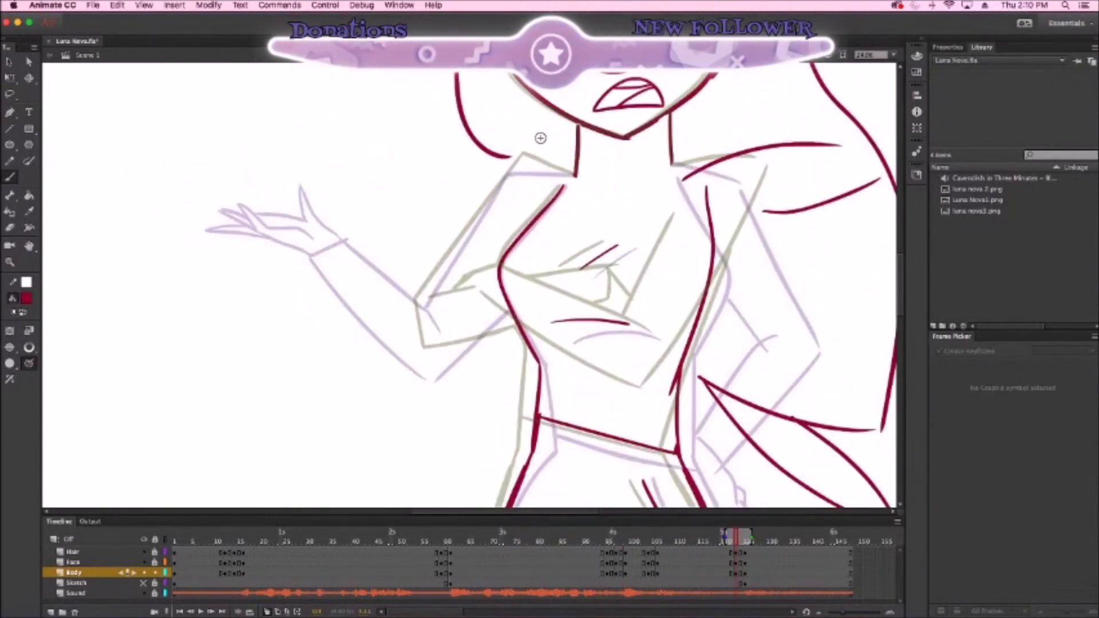
{"action": "scroll", "coordinate": [635, 177], "scroll_direction": "right", "scroll_amount": 3}
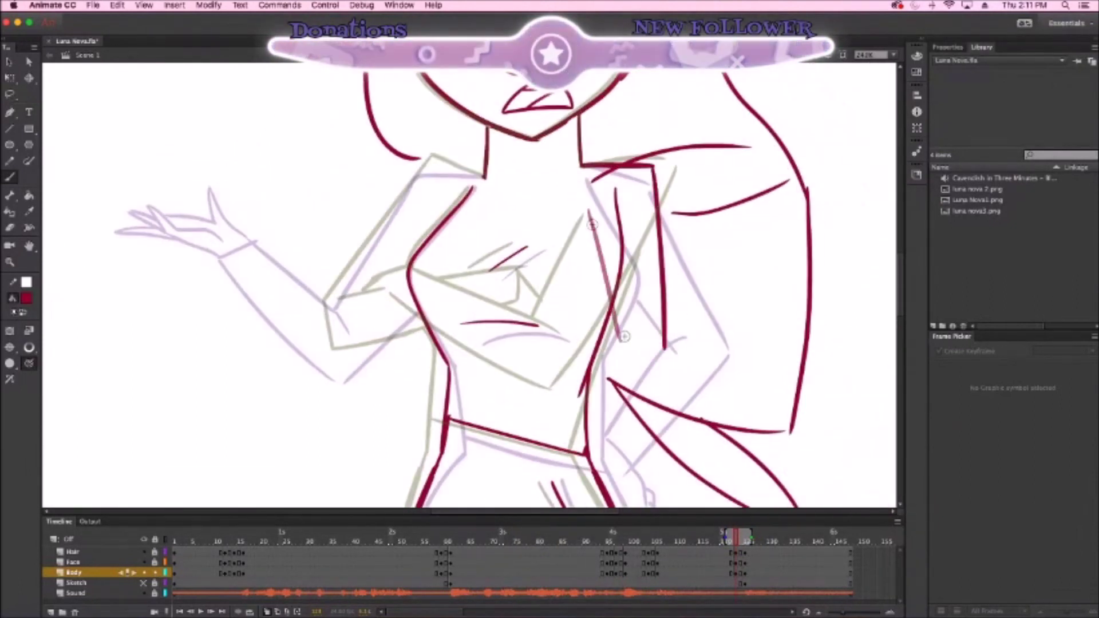
{"action": "scroll", "coordinate": [609, 410], "scroll_direction": "left", "scroll_amount": 5}
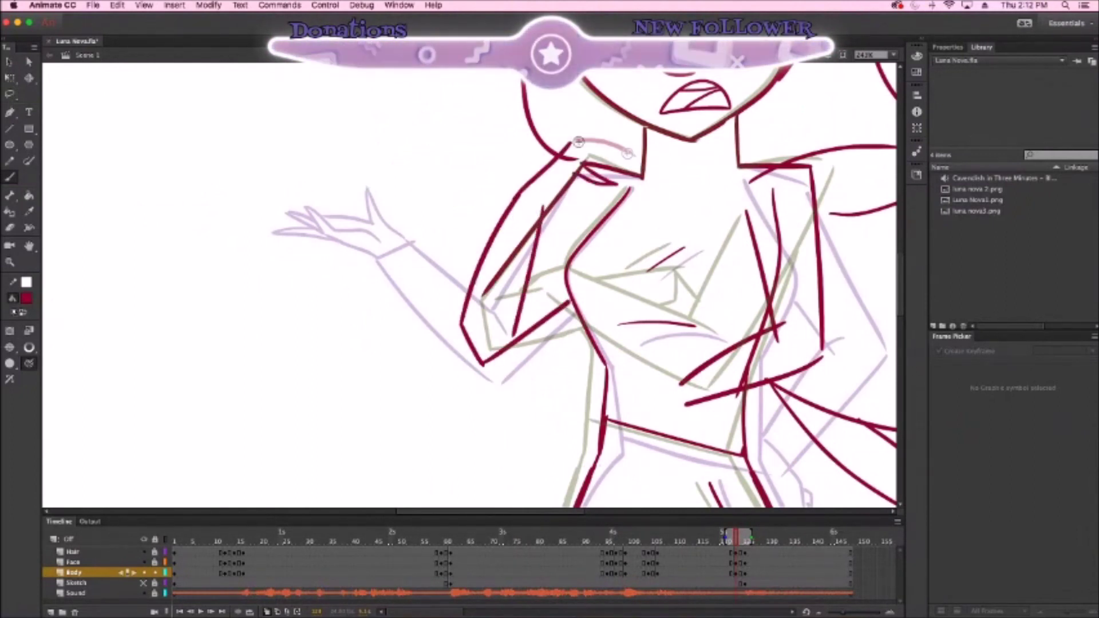
{"action": "scroll", "coordinate": [737, 357], "scroll_direction": "left", "scroll_amount": 2}
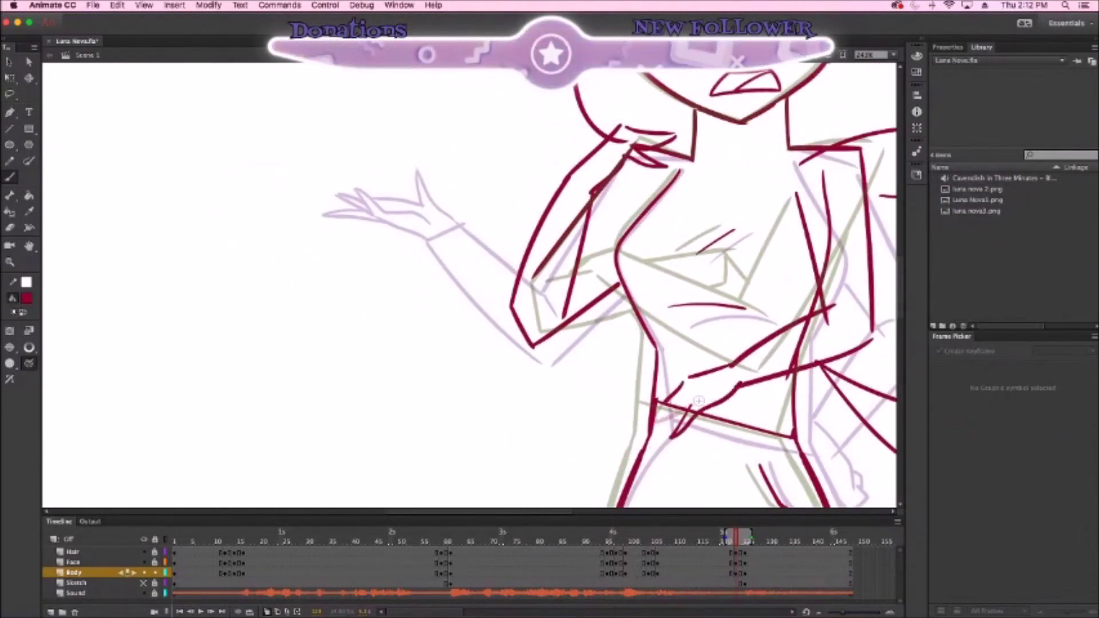
{"action": "scroll", "coordinate": [698, 400], "scroll_direction": "down", "scroll_amount": 5}
{"action": "left_click", "coordinate": [696, 547]}
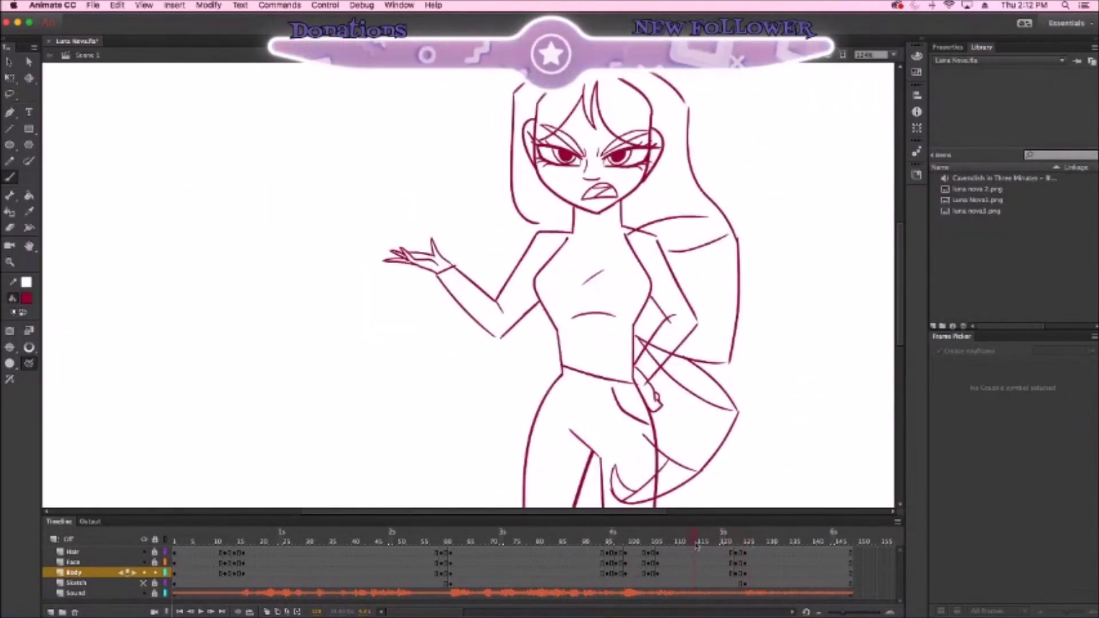
{"action": "left_click_drag", "start_coordinate": [697, 547], "coordinate": [737, 543]}
On the Face layer with onion skin on, select the right eyebrow stroke
{"action": "scroll", "coordinate": [559, 164], "scroll_direction": "up", "scroll_amount": 5}
{"action": "left_click", "coordinate": [75, 562]}
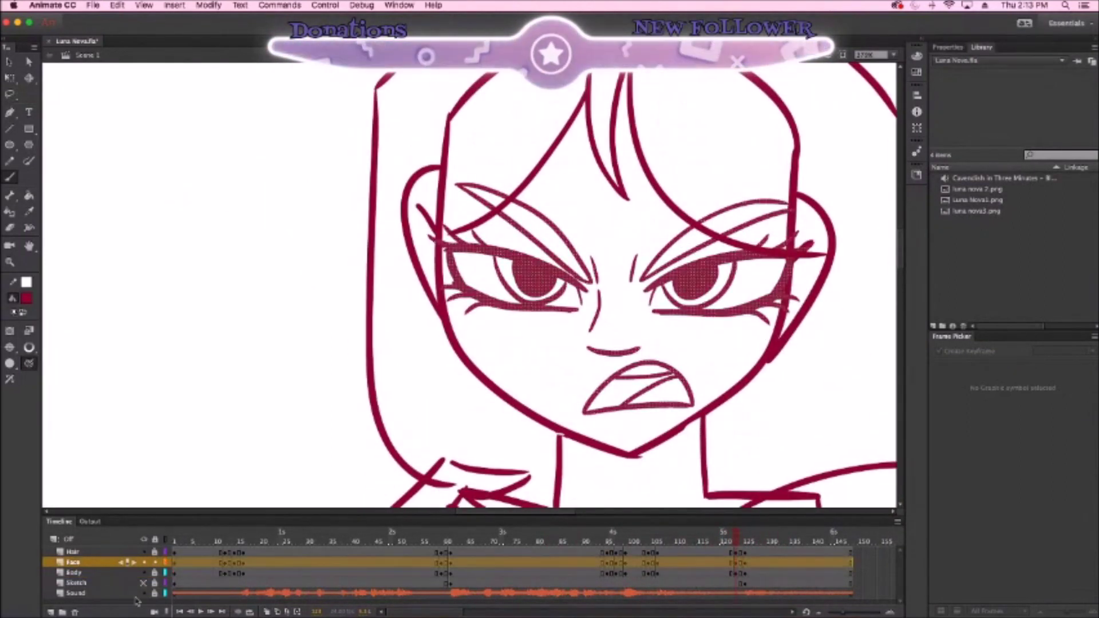
{"action": "key", "text": "v"}
{"action": "left_click", "coordinate": [531, 394]}
{"action": "left_click", "coordinate": [267, 611]}
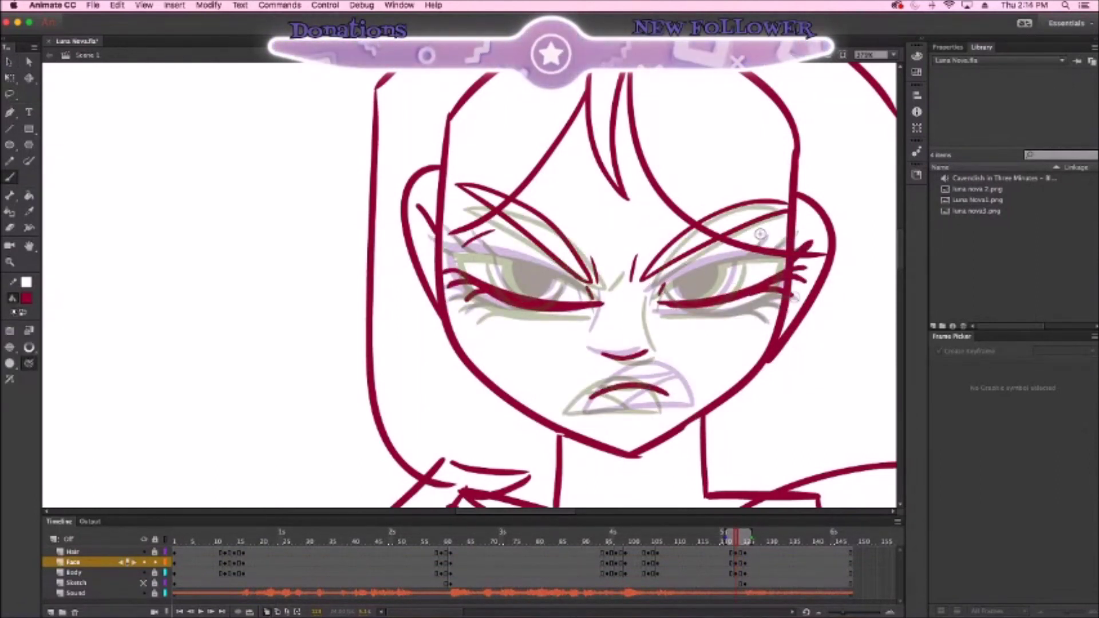
{"action": "left_click", "coordinate": [641, 276]}
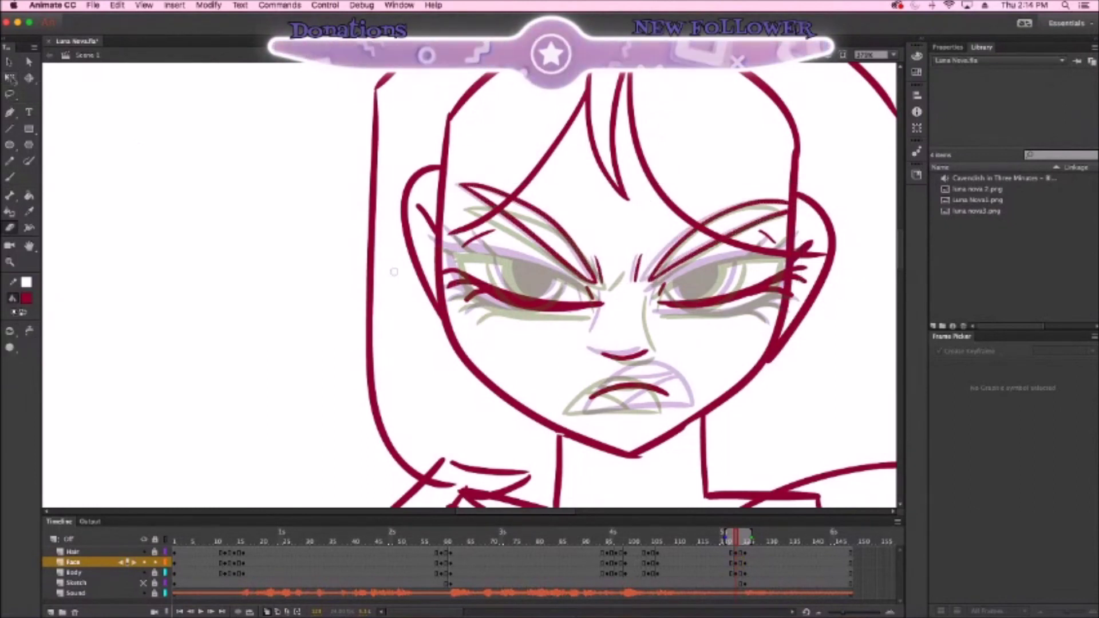
Step to the closed-eye blink frames and touch up strokes with eraser and brush
{"action": "key", "text": "Return"}
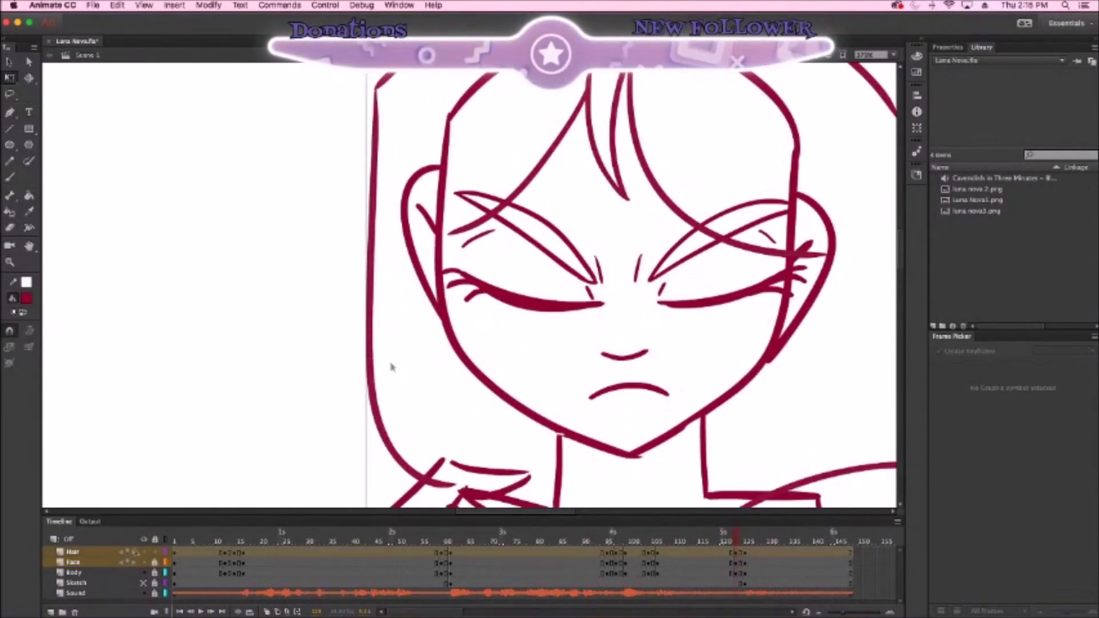
{"action": "scroll", "coordinate": [575, 197], "scroll_direction": "up", "scroll_amount": 3}
{"action": "key", "text": "e"}
{"action": "key", "text": "b"}
{"action": "scroll", "coordinate": [263, 427], "scroll_direction": "down", "scroll_amount": 2}
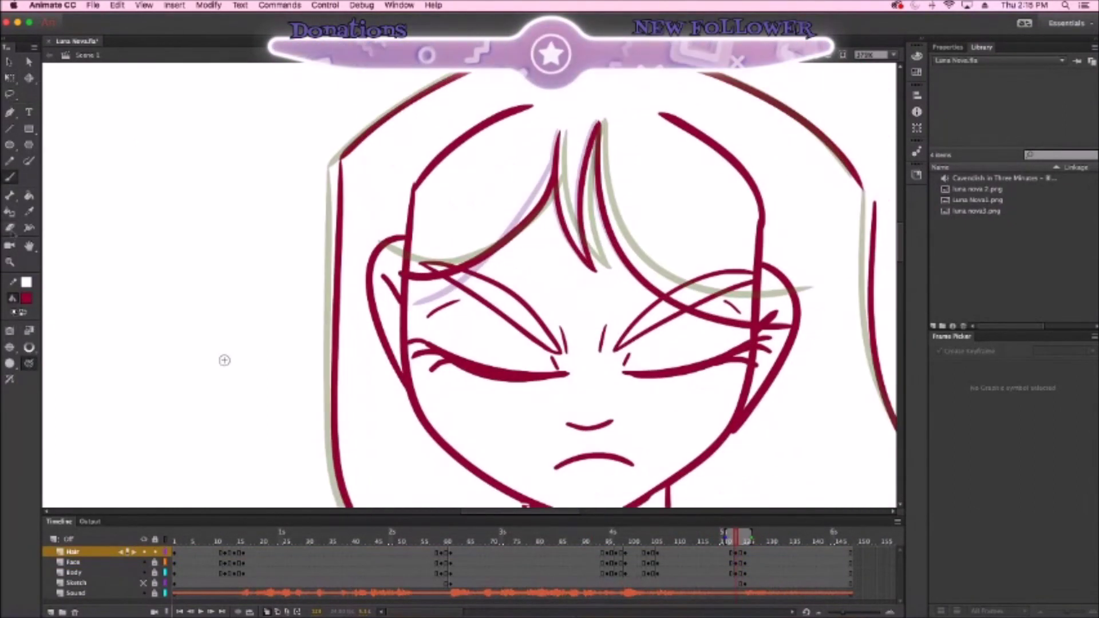
Fit the stage, play, stop at the angry pose at frame 44, and zoom on the face
{"action": "key", "text": "ctrl+2"}
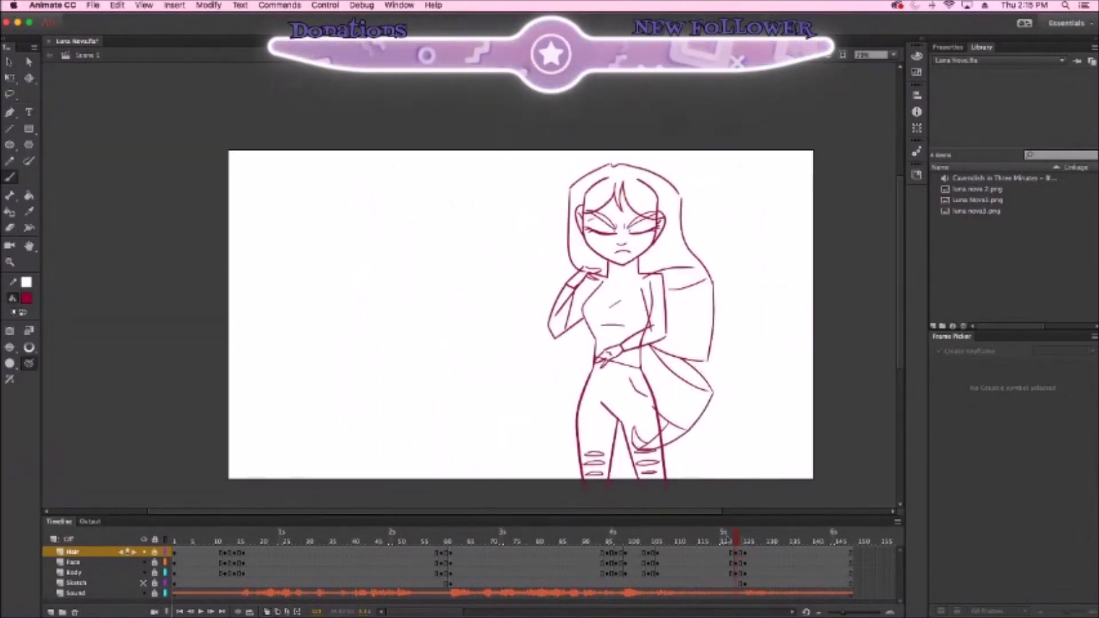
{"action": "key", "text": "Return"}
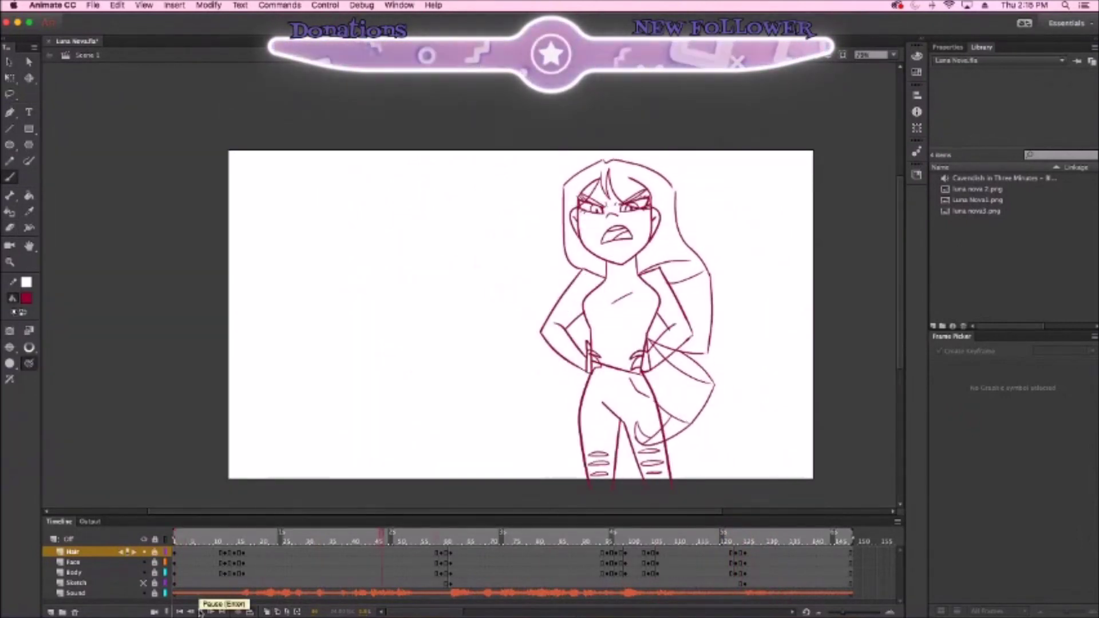
{"action": "left_click", "coordinate": [373, 551]}
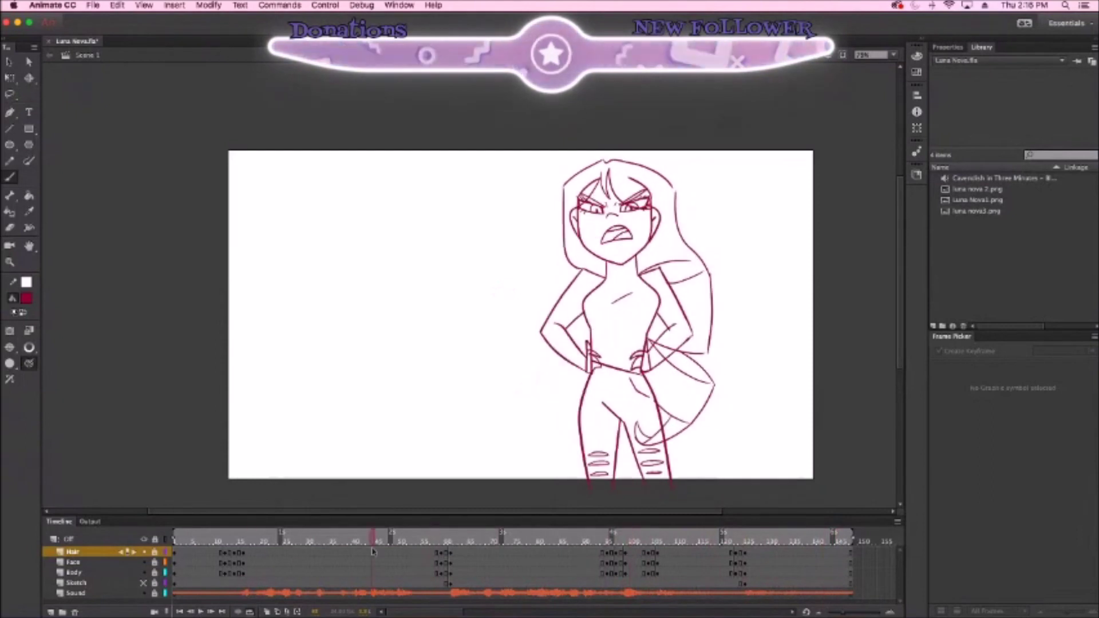
{"action": "key", "text": "ctrl+equal"}
{"action": "key", "text": "ctrl+equal"}
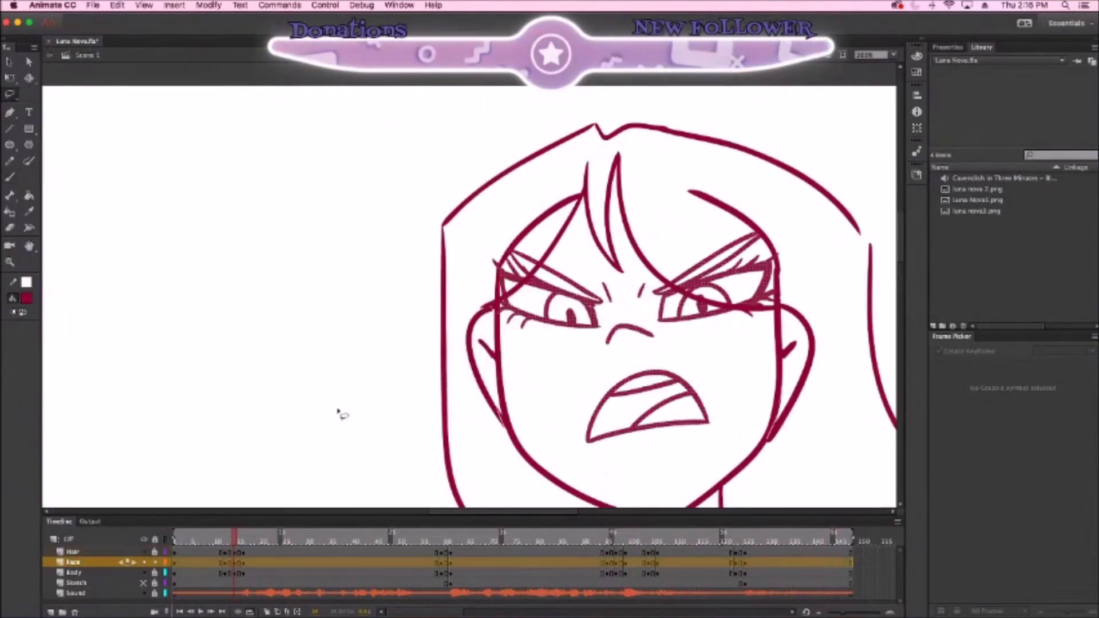
Select frame 40 on the Face layer and step through the angry eyes to frame 44
{"action": "left_click", "coordinate": [373, 540]}
{"action": "left_click_drag", "start_coordinate": [353, 553], "coordinate": [353, 572]}
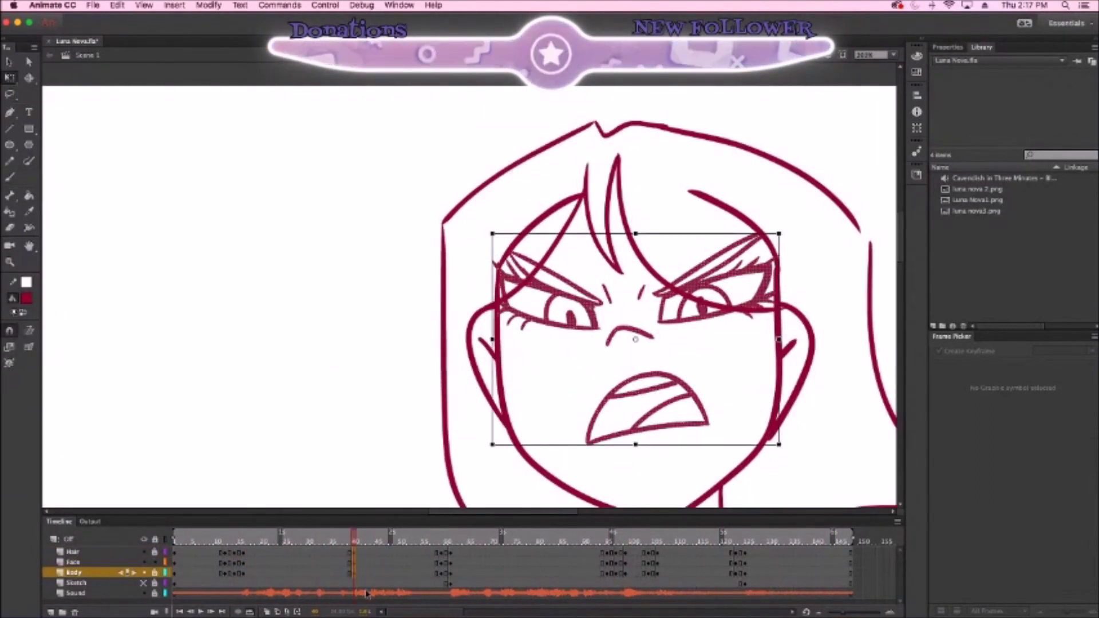
{"action": "scroll", "coordinate": [789, 404], "scroll_direction": "down", "scroll_amount": 3}
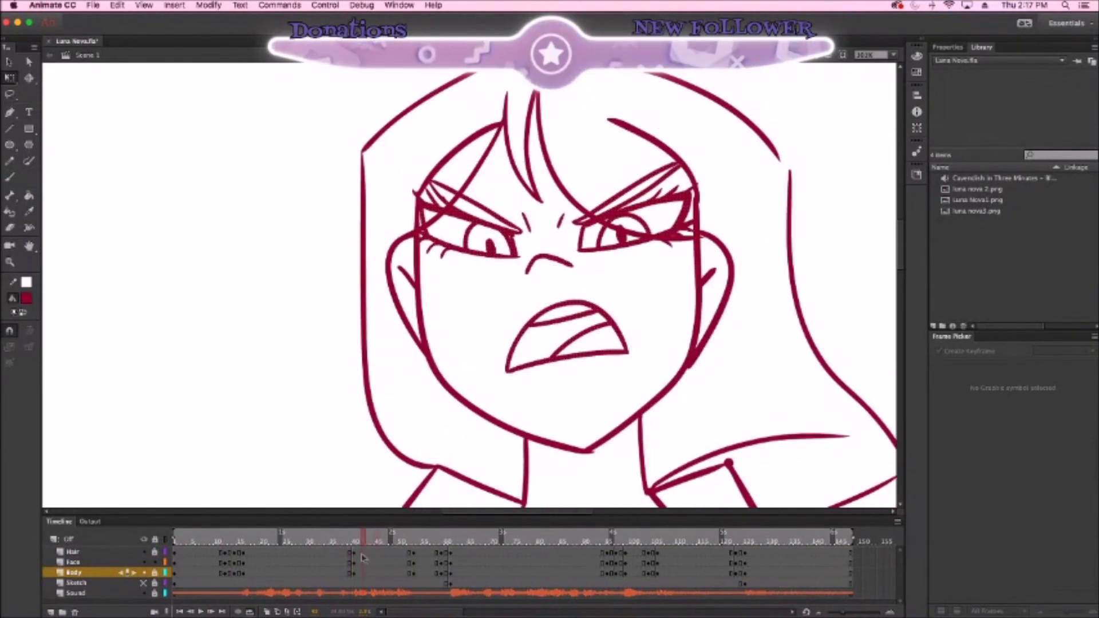
{"action": "left_click", "coordinate": [553, 245]}
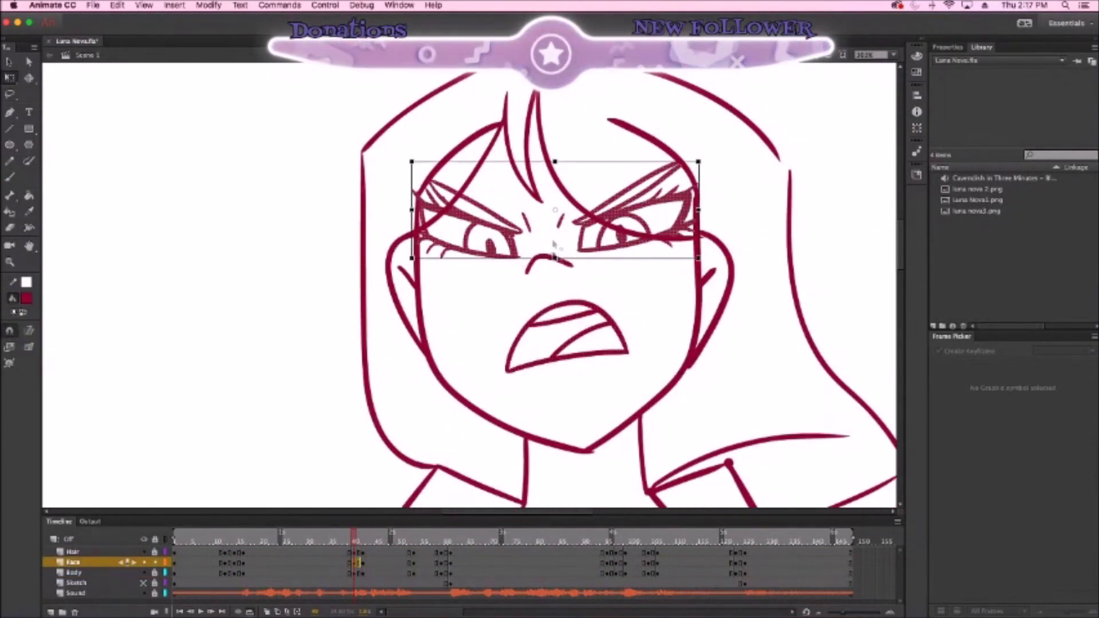
{"action": "key", "text": "period"}
{"action": "key", "text": "l"}
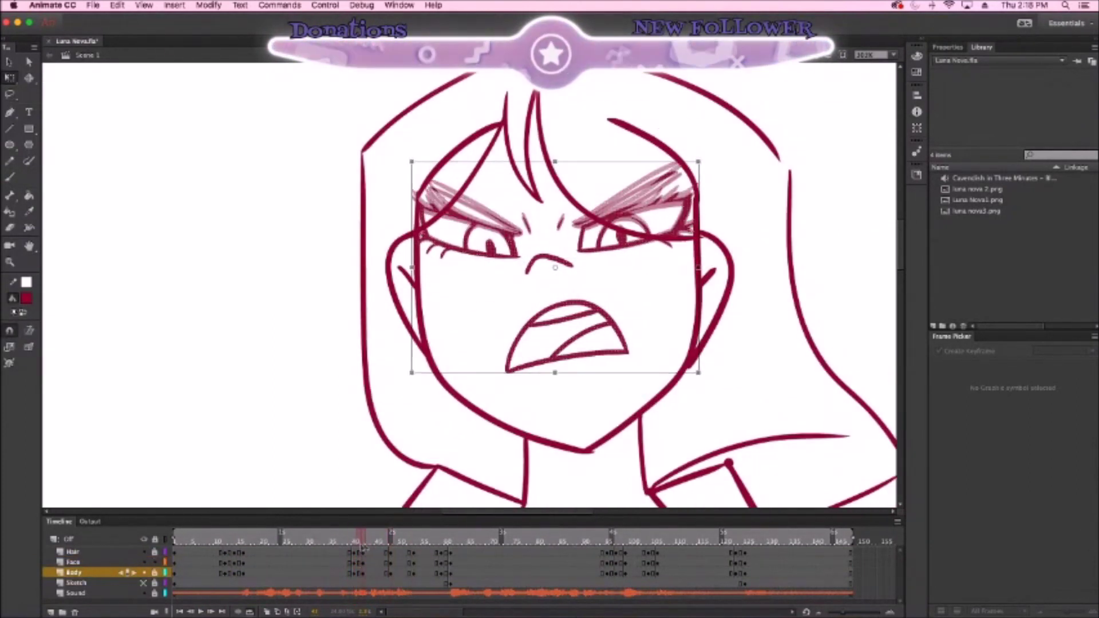
{"action": "key", "text": "period"}
{"action": "key", "text": "q"}
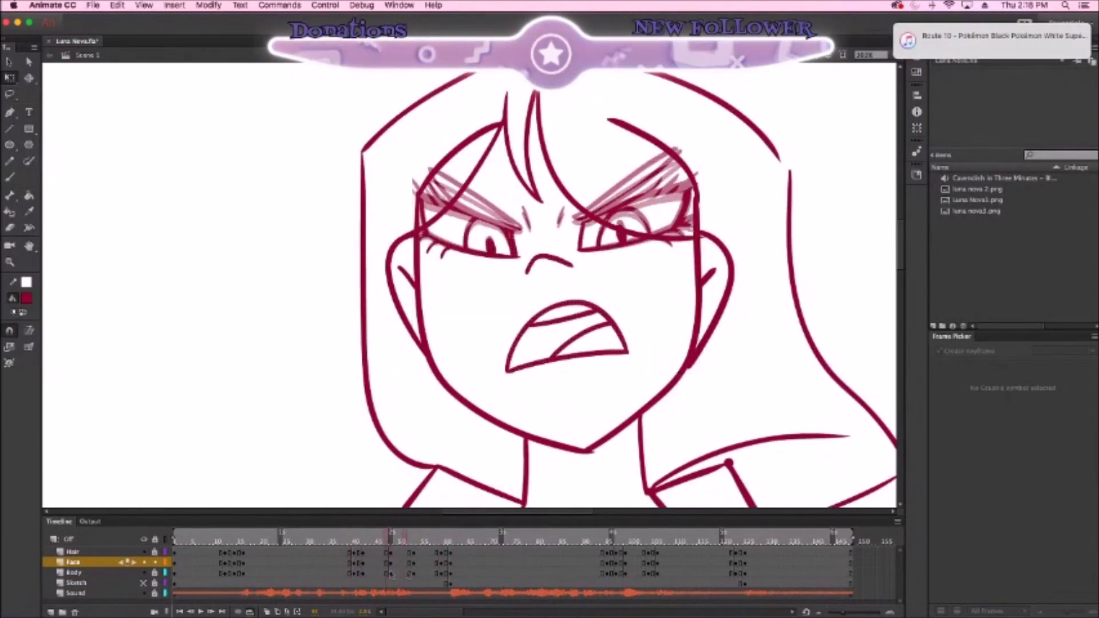
Transform the eyes comparing frames 41–48, then clear the keyframes near frame 53
{"action": "left_click", "coordinate": [372, 572]}
{"action": "key", "text": "l"}
{"action": "key", "text": "Return"}
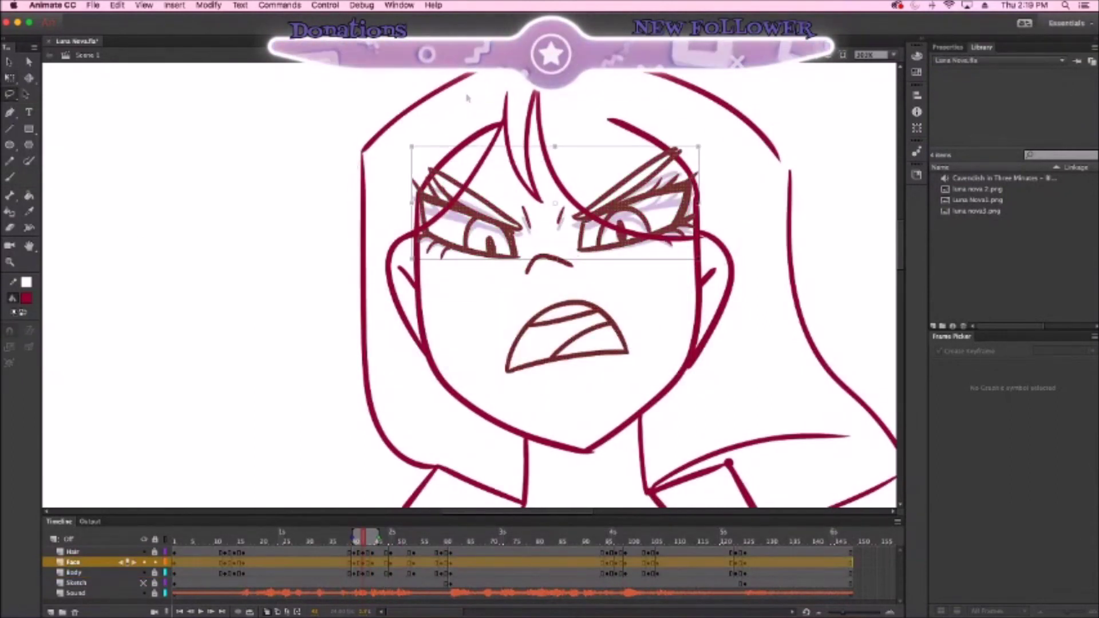
{"action": "key", "text": "q"}
{"action": "left_click", "coordinate": [391, 567]}
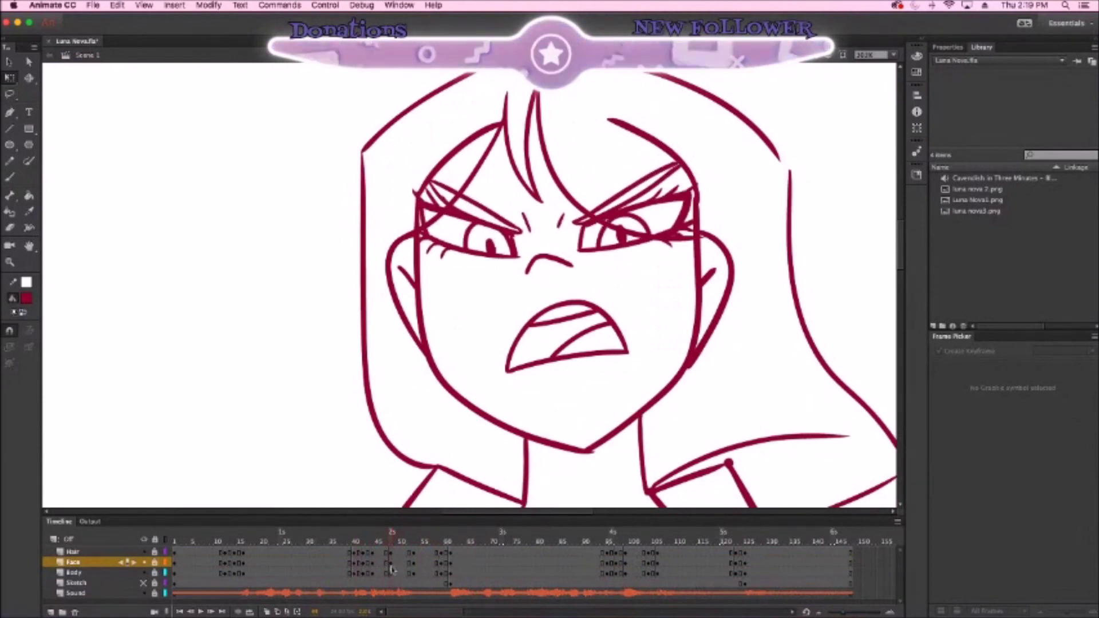
{"action": "left_click", "coordinate": [360, 562]}
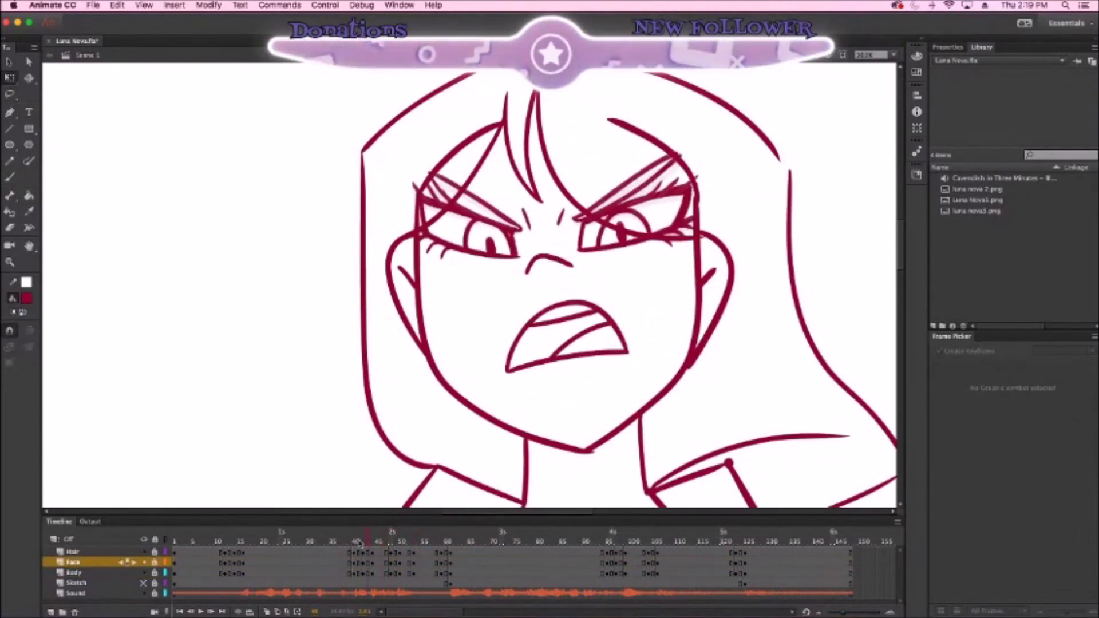
{"action": "right_click", "coordinate": [416, 568]}
{"action": "left_click", "coordinate": [492, 412]}
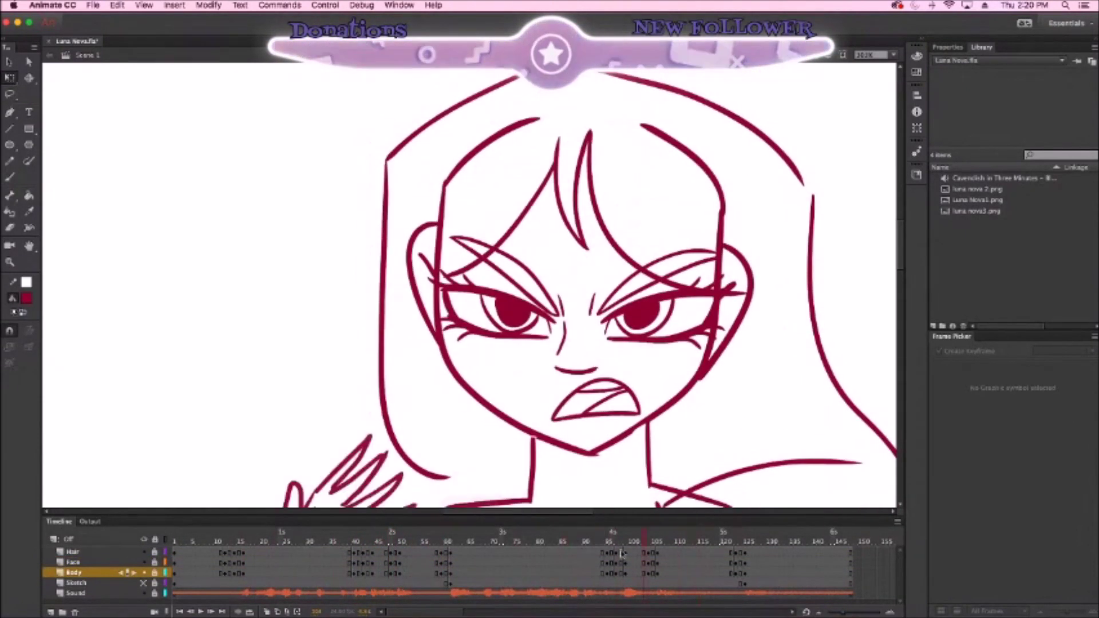
Replay from frame 1 and pause on the open-hand angry gesture near frame 121
{"action": "scroll", "coordinate": [545, 220], "scroll_direction": "down", "scroll_amount": 3}
{"action": "left_click", "coordinate": [179, 611]}
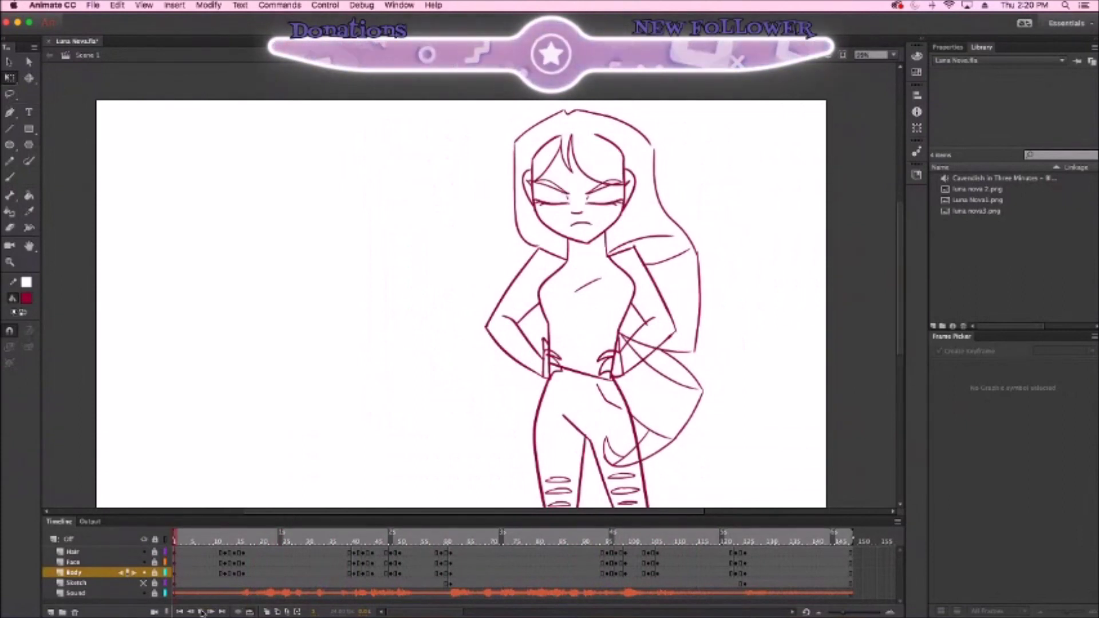
{"action": "left_click", "coordinate": [202, 611]}
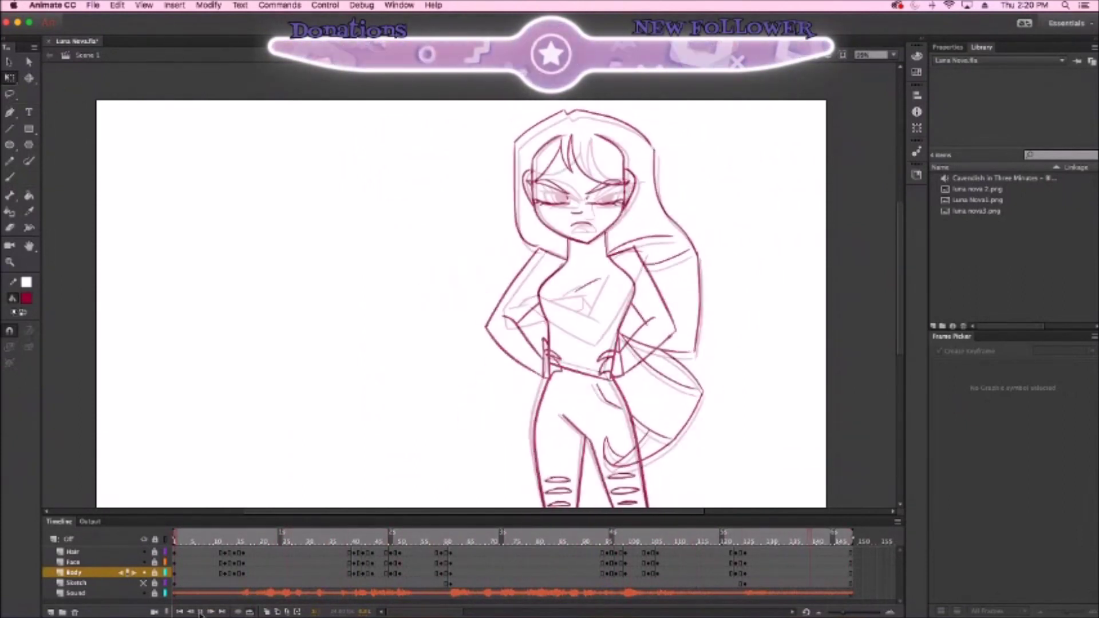
{"action": "left_click", "coordinate": [200, 611]}
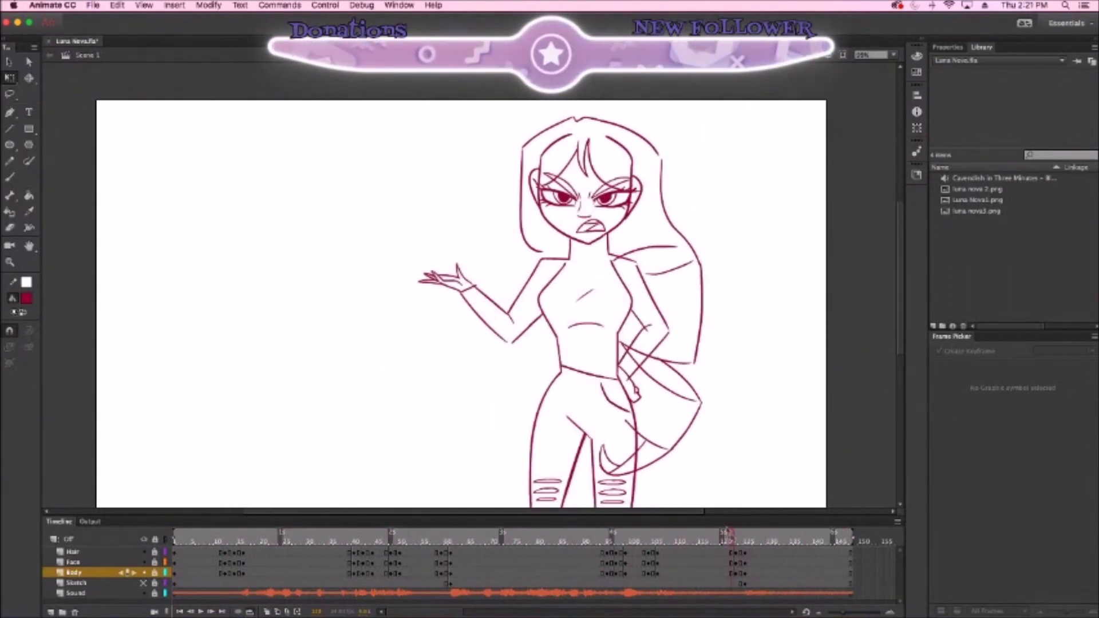
{"action": "scroll", "coordinate": [497, 301], "scroll_direction": "up", "scroll_amount": 3}
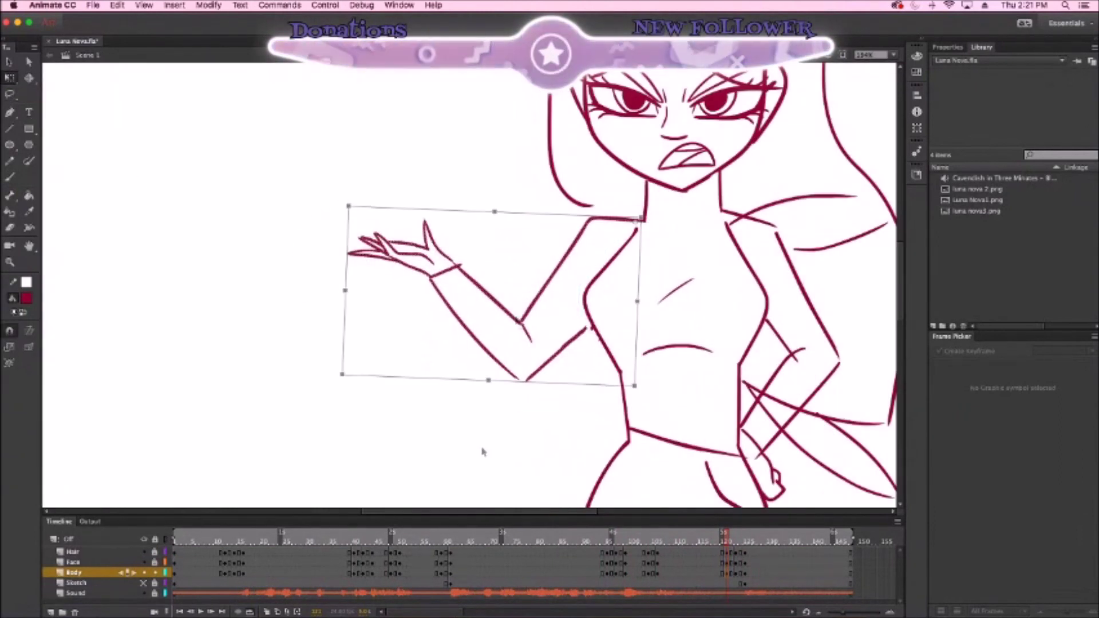
On the neighbouring frame, rotate the raised gesturing arm's lines to the left
{"action": "left_click", "coordinate": [727, 560]}
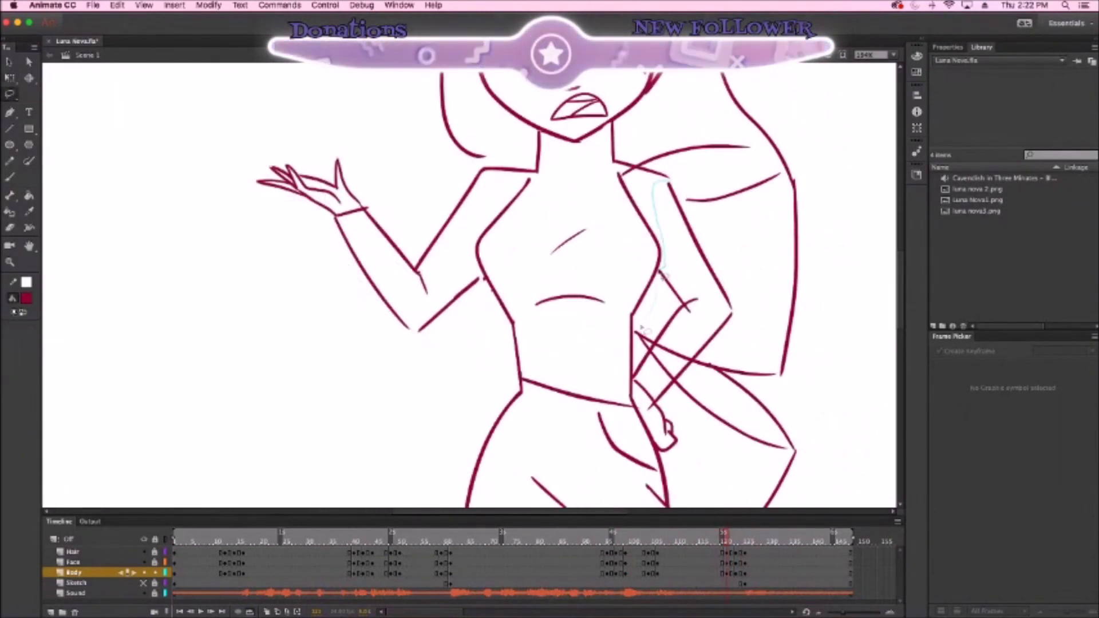
{"action": "left_click_drag", "start_coordinate": [641, 329], "coordinate": [652, 188]}
{"action": "key", "text": "q"}
{"action": "left_click_drag", "start_coordinate": [633, 453], "coordinate": [595, 435]}
{"action": "key", "text": "b"}
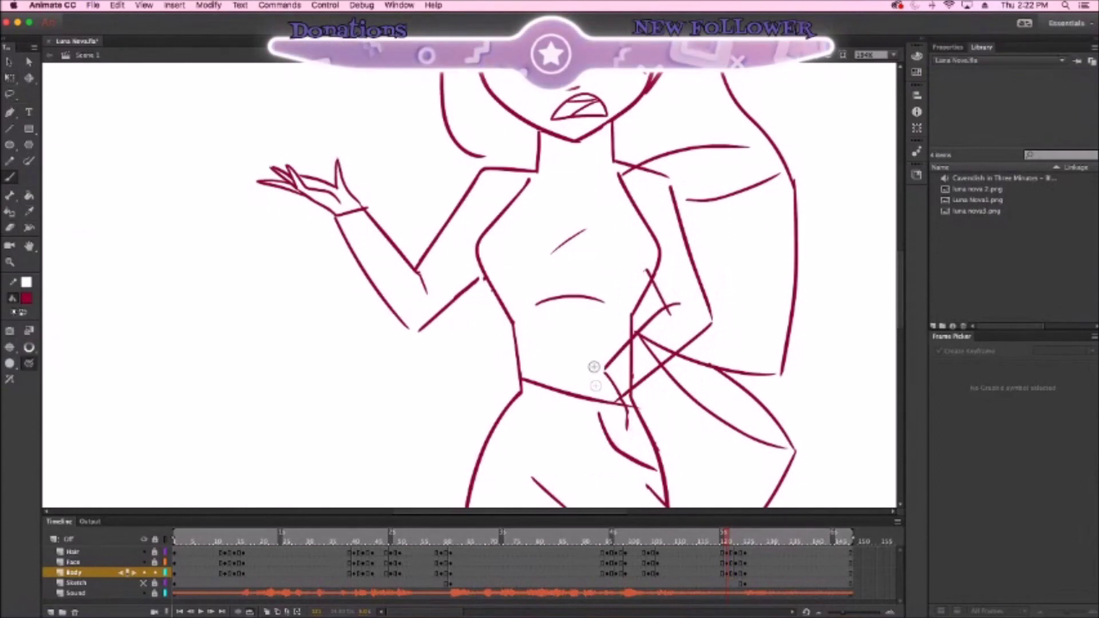
Two frames later, reposition and rotate the crossed forearm lines
{"action": "key", "text": "period"}
{"action": "key", "text": "period"}
{"action": "key", "text": "period"}
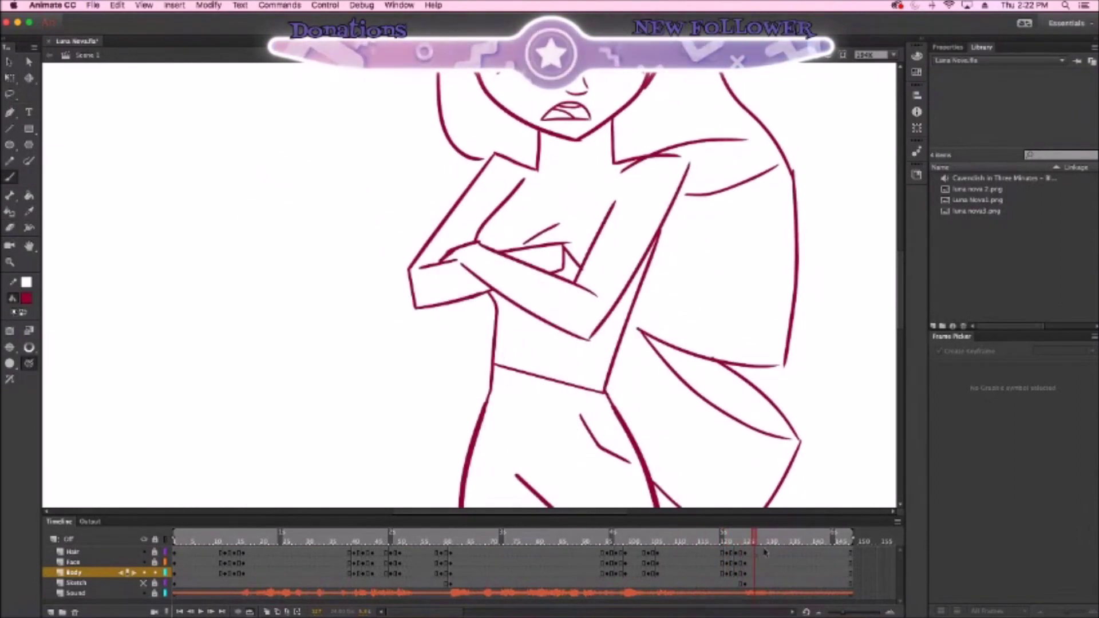
{"action": "key", "text": "period"}
{"action": "key", "text": "period"}
{"action": "key", "text": "l"}
{"action": "left_click_drag", "start_coordinate": [474, 279], "coordinate": [444, 401]}
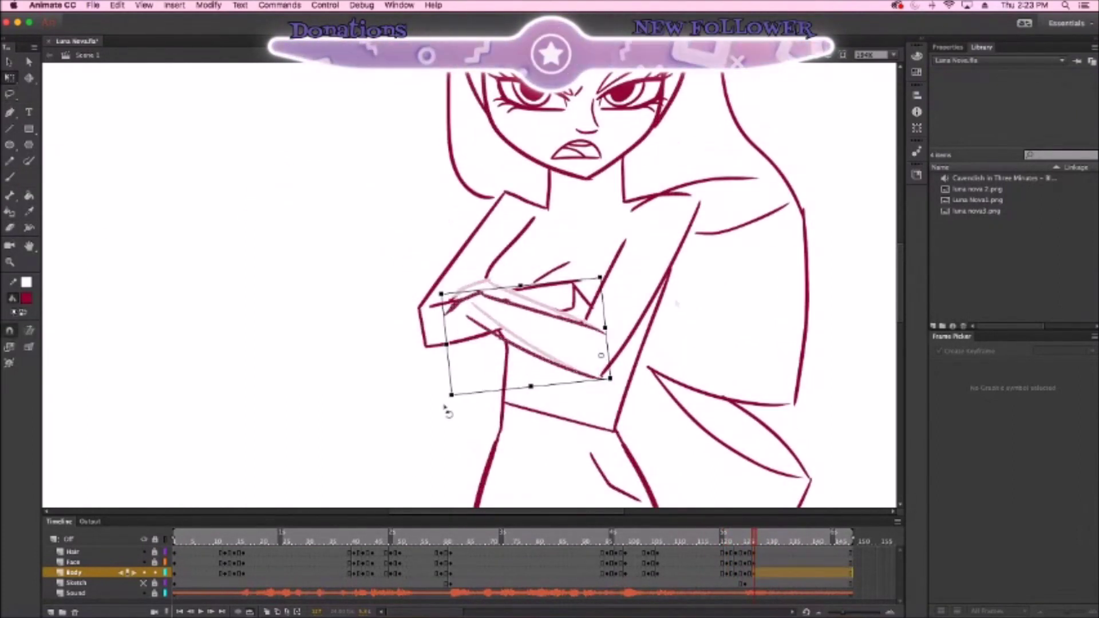
{"action": "left_click_drag", "start_coordinate": [610, 320], "coordinate": [677, 271]}
Nudge the left arm up and left, then return to the raised-hand pose
{"action": "key", "text": "l"}
{"action": "mouse_move", "coordinate": [544, 213]}
{"action": "left_mouse_down"}
{"action": "mouse_move", "coordinate": [453, 295]}
{"action": "mouse_move", "coordinate": [410, 362]}
{"action": "left_mouse_up"}
{"action": "left_click_drag", "start_coordinate": [506, 282], "coordinate": [553, 284]}
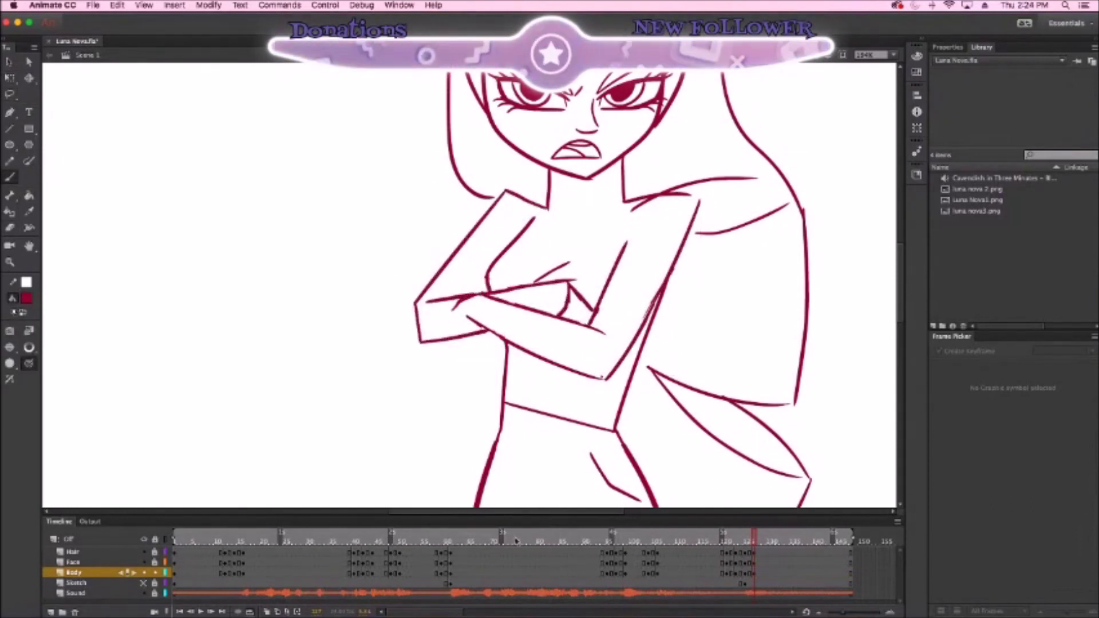
{"action": "key", "text": "ctrl+2"}
{"action": "left_click", "coordinate": [737, 540]}
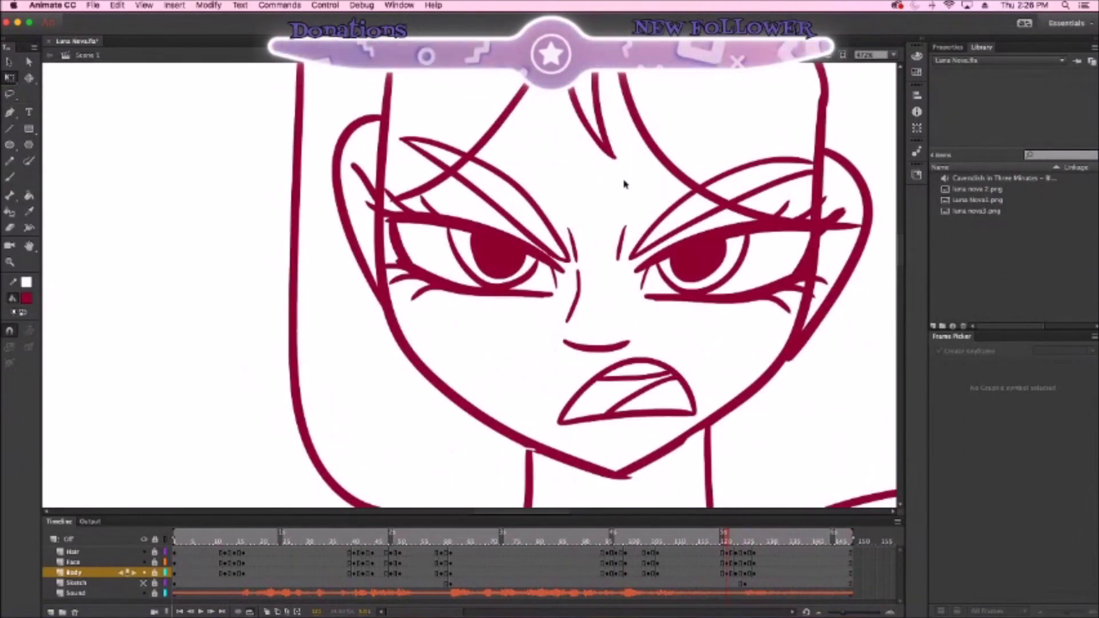
Transform the glaring eyes across the face drawings, then play the animation on the fitted stage
{"action": "key", "text": "q"}
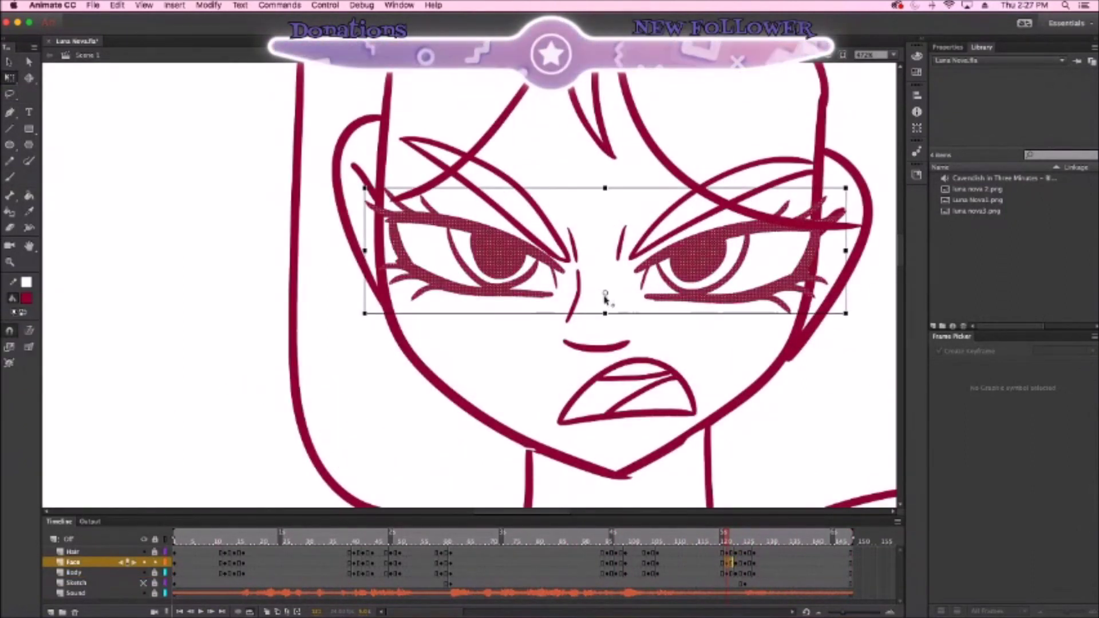
{"action": "key", "text": "period"}
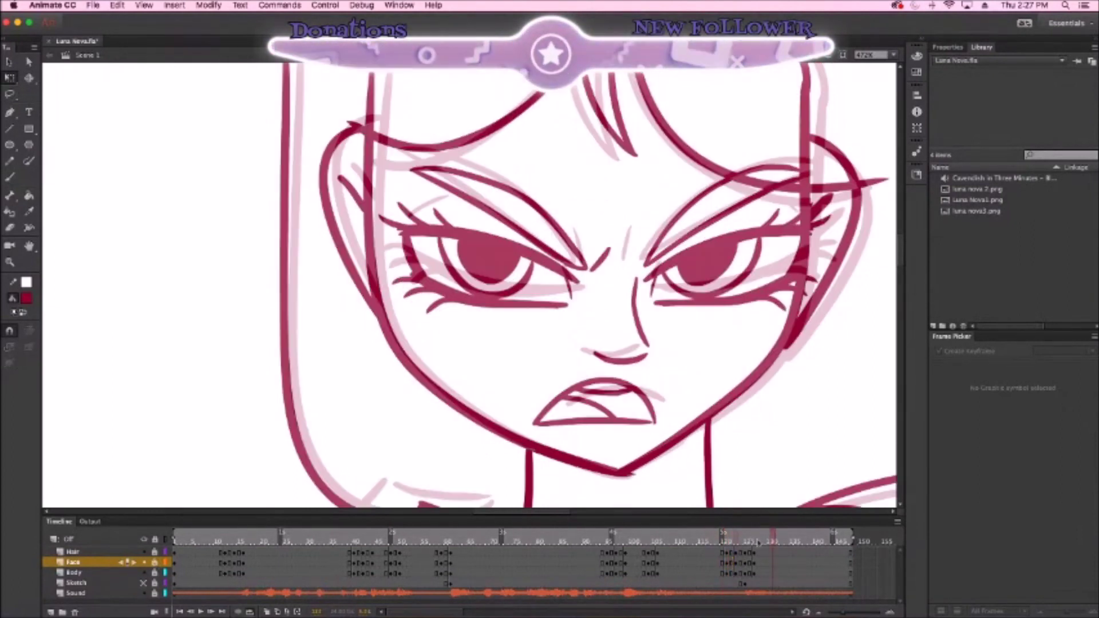
{"action": "left_click", "coordinate": [726, 562]}
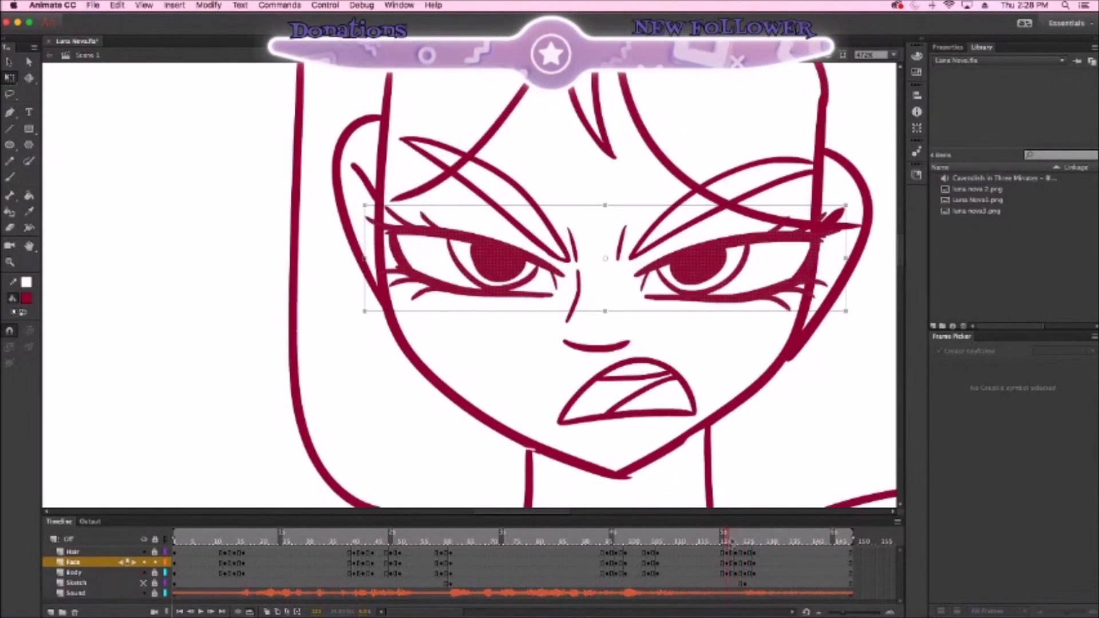
{"action": "left_click_drag", "start_coordinate": [725, 562], "coordinate": [749, 562]}
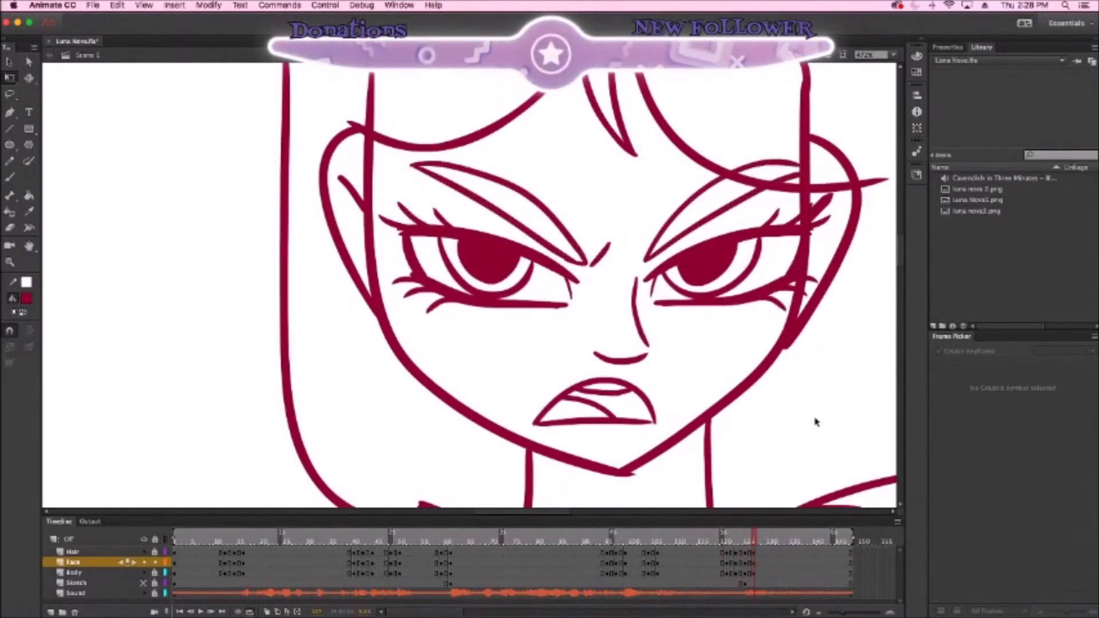
{"action": "key", "text": "ctrl+2"}
{"action": "left_click", "coordinate": [199, 611]}
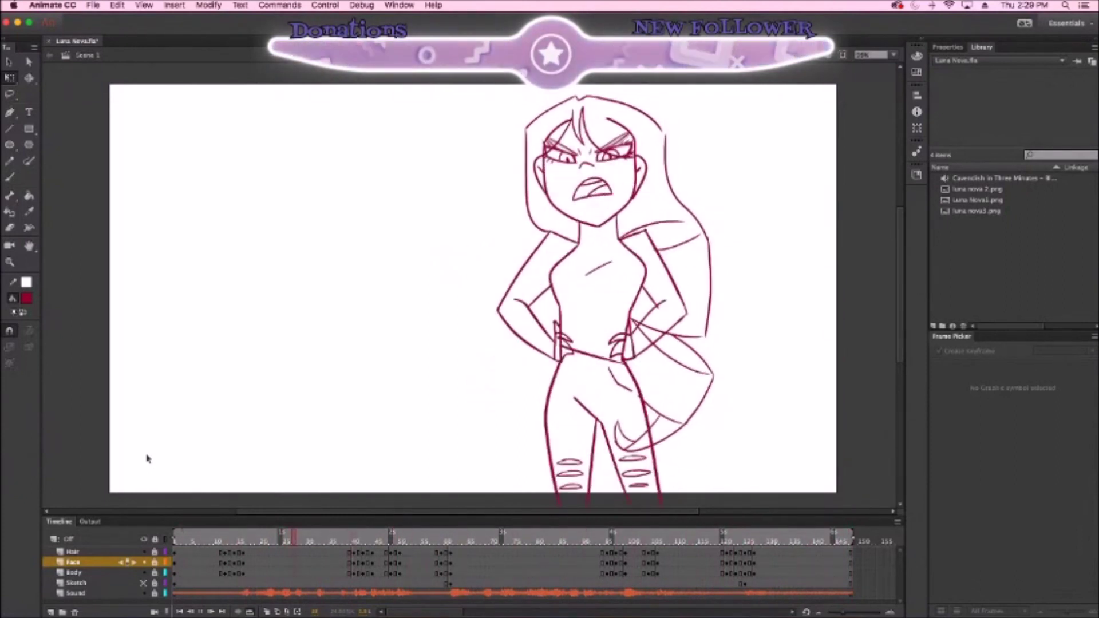
Run and close a test movie from around frame 136, then go to Body frame 57
{"action": "left_click", "coordinate": [792, 557]}
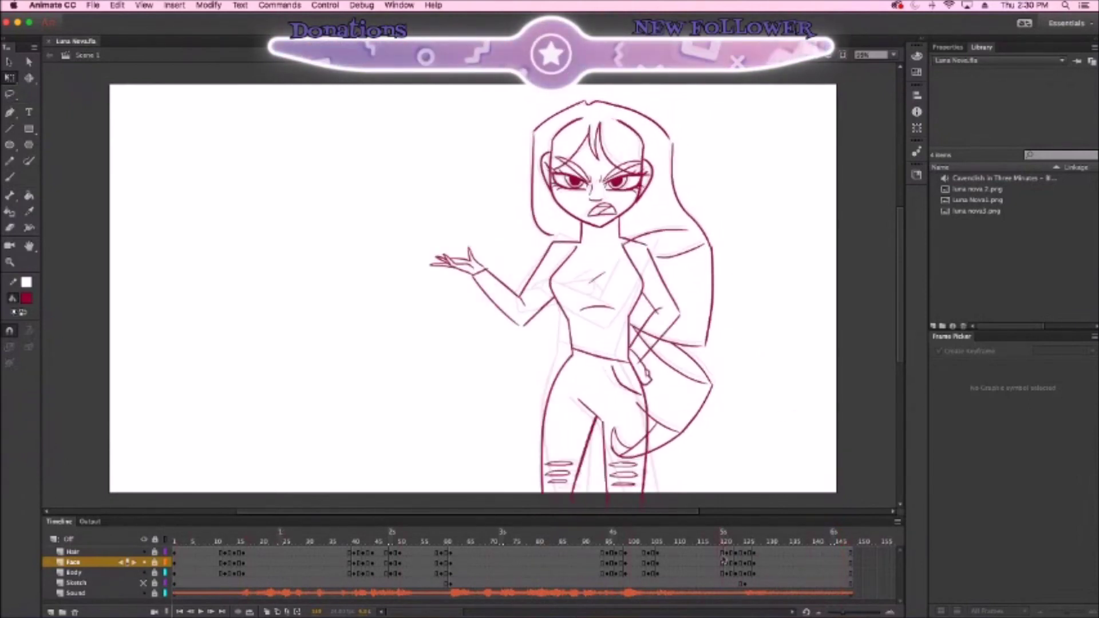
{"action": "key", "text": "ctrl+Return"}
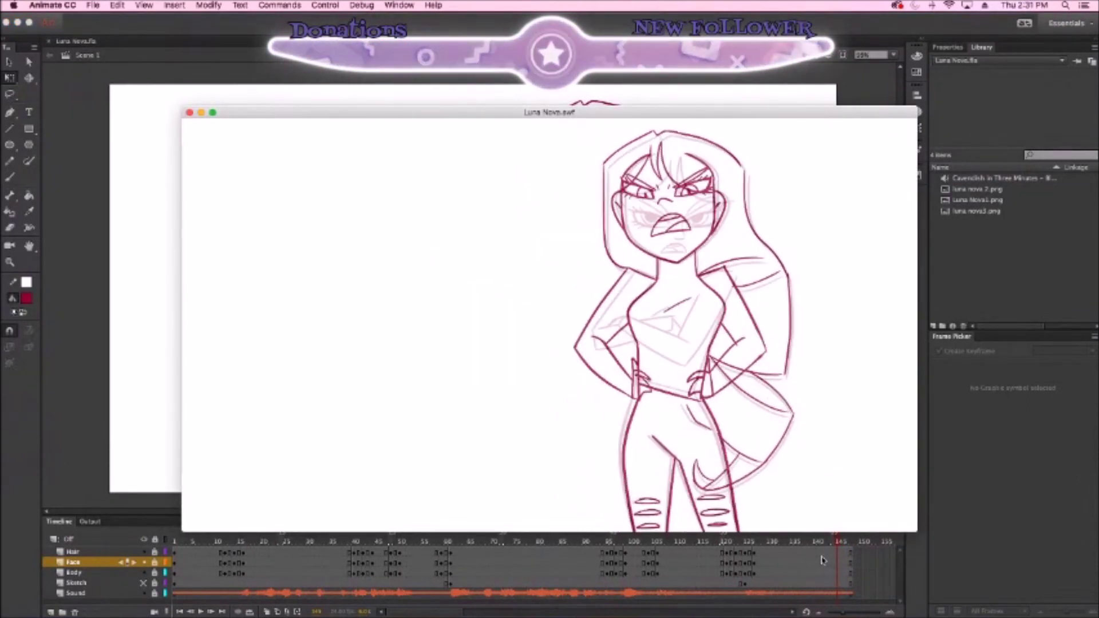
{"action": "key", "text": "ctrl+w"}
{"action": "left_click", "coordinate": [439, 569]}
Lasso the body lines near the right hand and compare the poses around frames 57–60
{"action": "scroll", "coordinate": [578, 394], "scroll_direction": "up", "scroll_amount": 5}
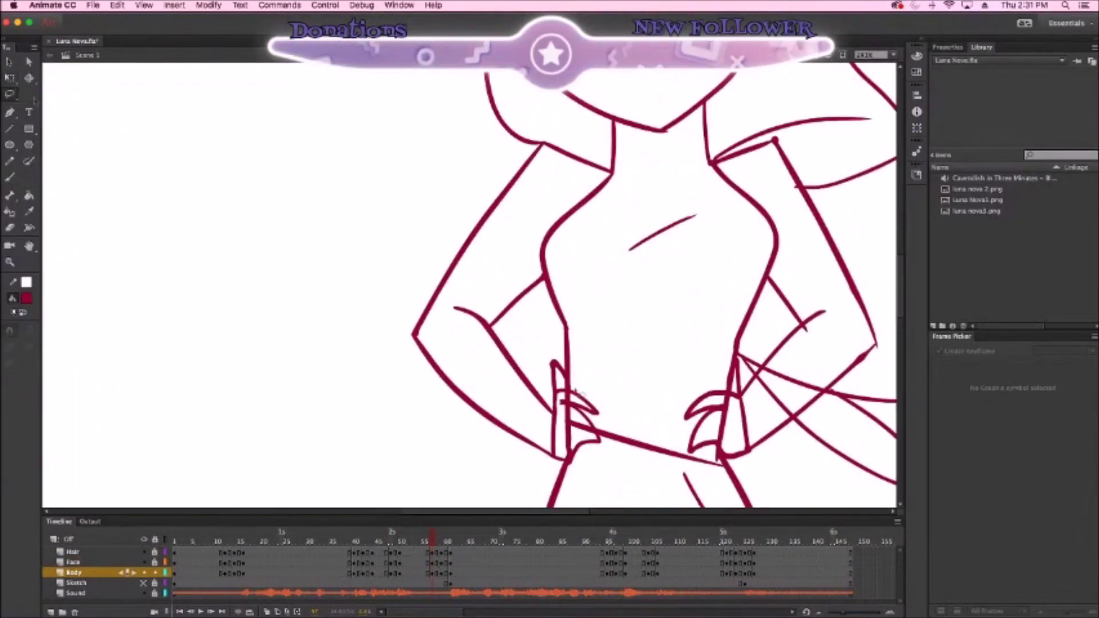
{"action": "scroll", "coordinate": [167, 243], "scroll_direction": "right", "scroll_amount": 4}
{"action": "key", "text": "l"}
{"action": "left_click_drag", "start_coordinate": [704, 280], "coordinate": [561, 380]}
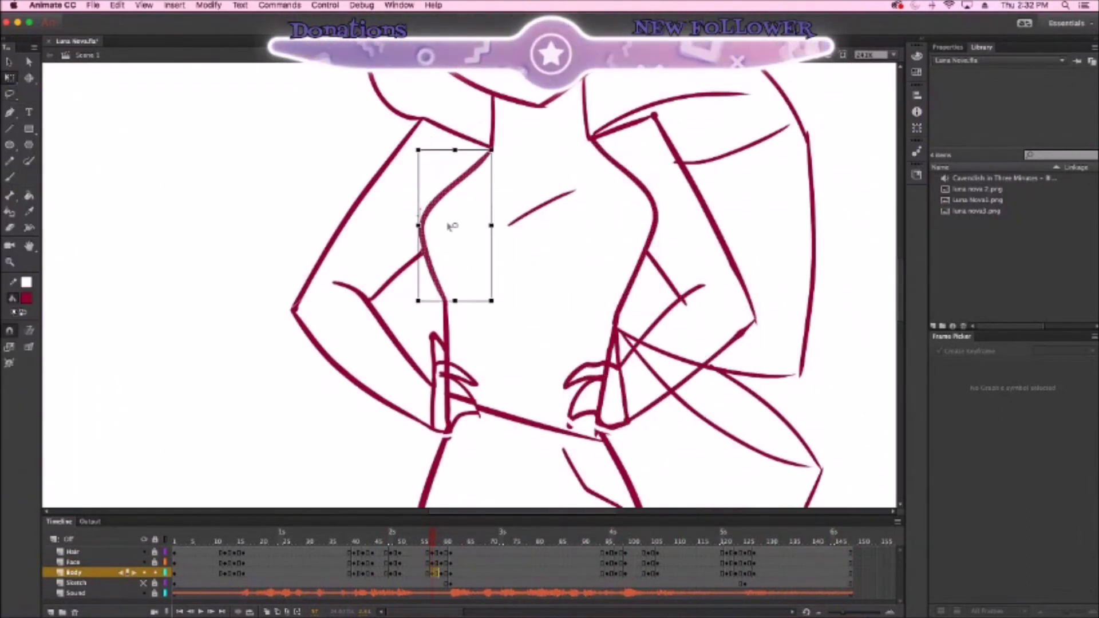
{"action": "scroll", "coordinate": [571, 218], "scroll_direction": "down", "scroll_amount": 3}
{"action": "key", "text": "period"}
{"action": "key", "text": "period"}
{"action": "key", "text": "period"}
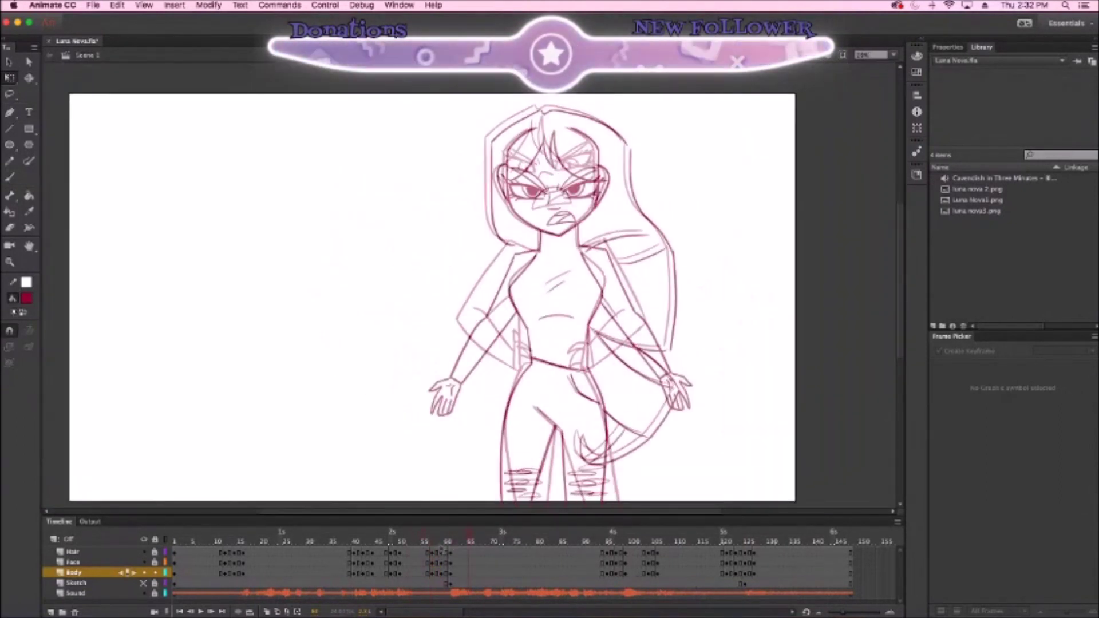
{"action": "key", "text": "comma"}
{"action": "key", "text": "comma"}
{"action": "key", "text": "comma"}
{"action": "key", "text": "period"}
{"action": "key", "text": "period"}
{"action": "key", "text": "period"}
{"action": "scroll", "coordinate": [613, 401], "scroll_direction": "up", "scroll_amount": 2}
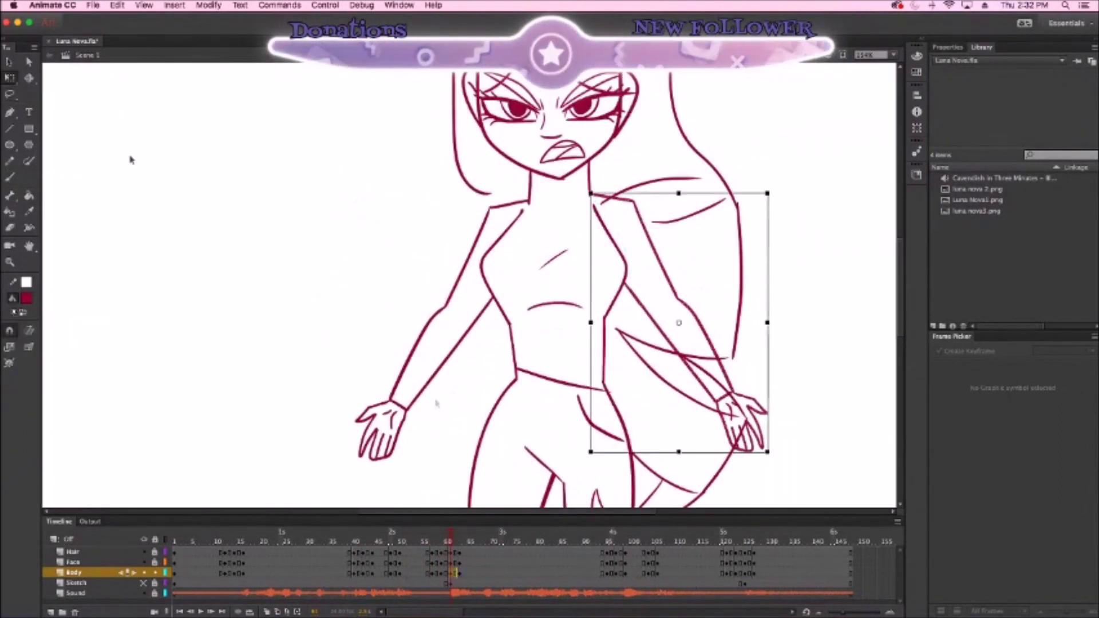
Transform the selected body lines, then test the movie from around frame 87
{"action": "key", "text": "q"}
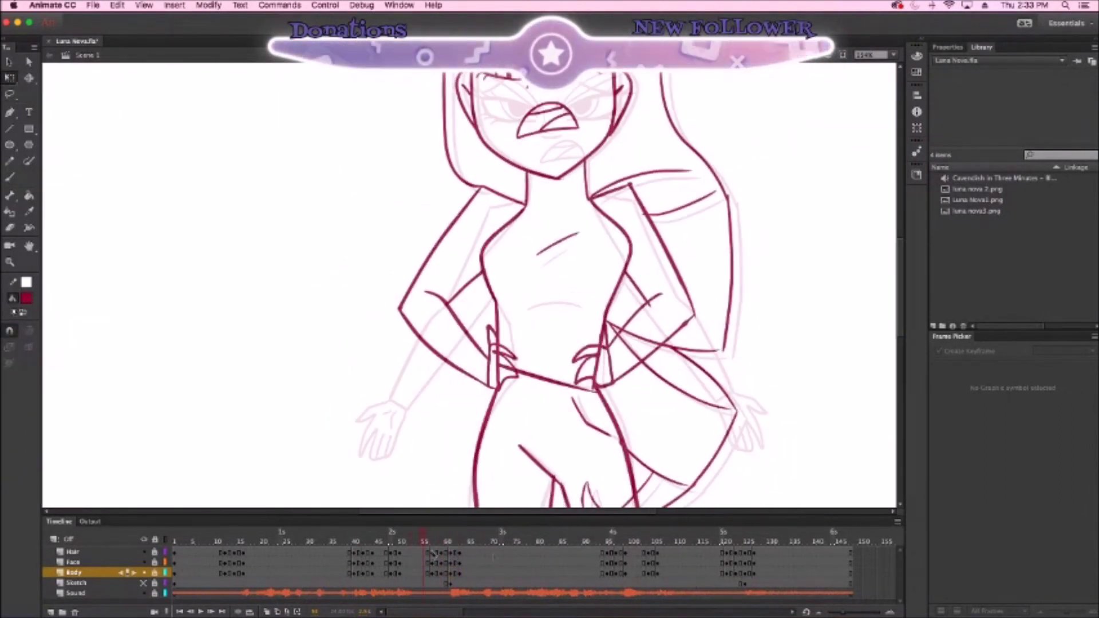
{"action": "left_click", "coordinate": [573, 541]}
{"action": "key", "text": "ctrl+Return"}
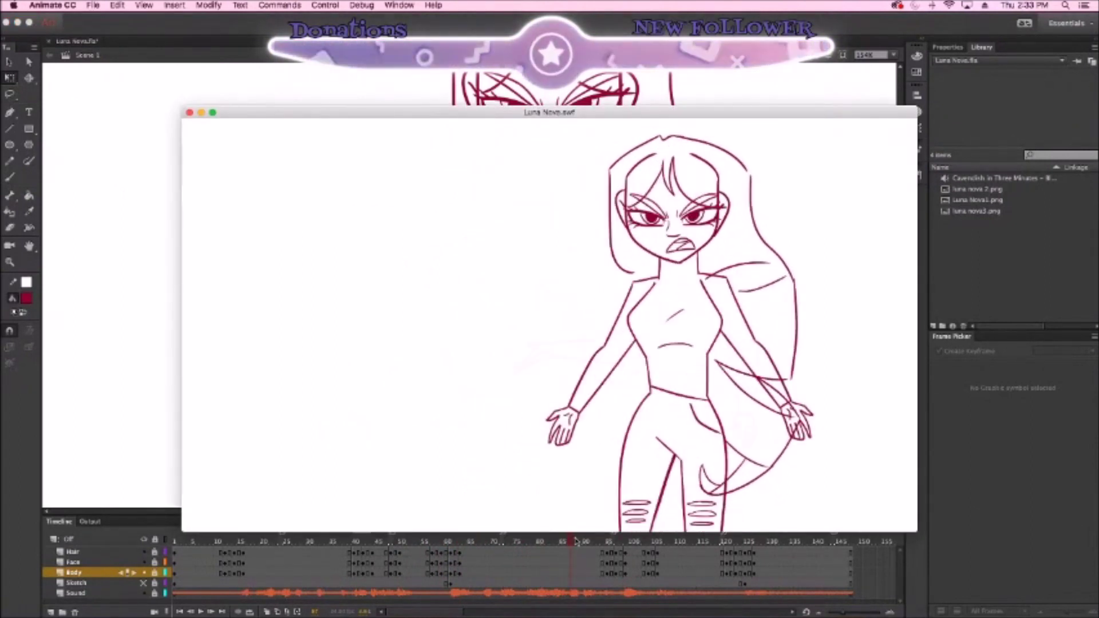
Resize the glaring eyes on the face drawing near frame 60, then play and test the movie
{"action": "left_click", "coordinate": [188, 113]}
{"action": "scroll", "coordinate": [549, 286], "scroll_direction": "up", "scroll_amount": 3}
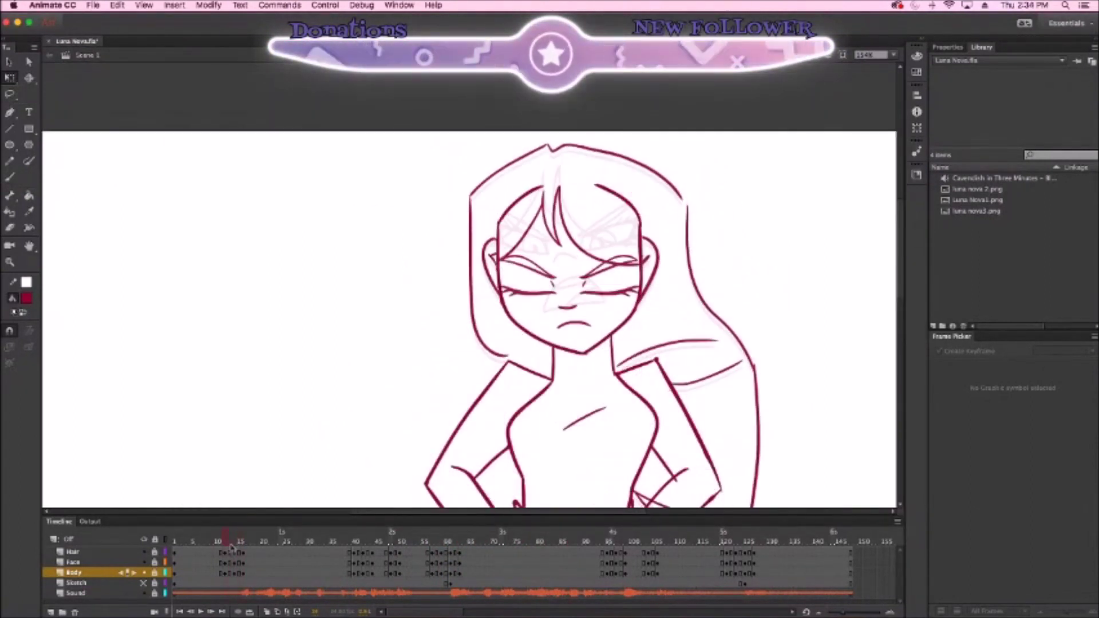
{"action": "key", "text": "l"}
{"action": "key", "text": "q"}
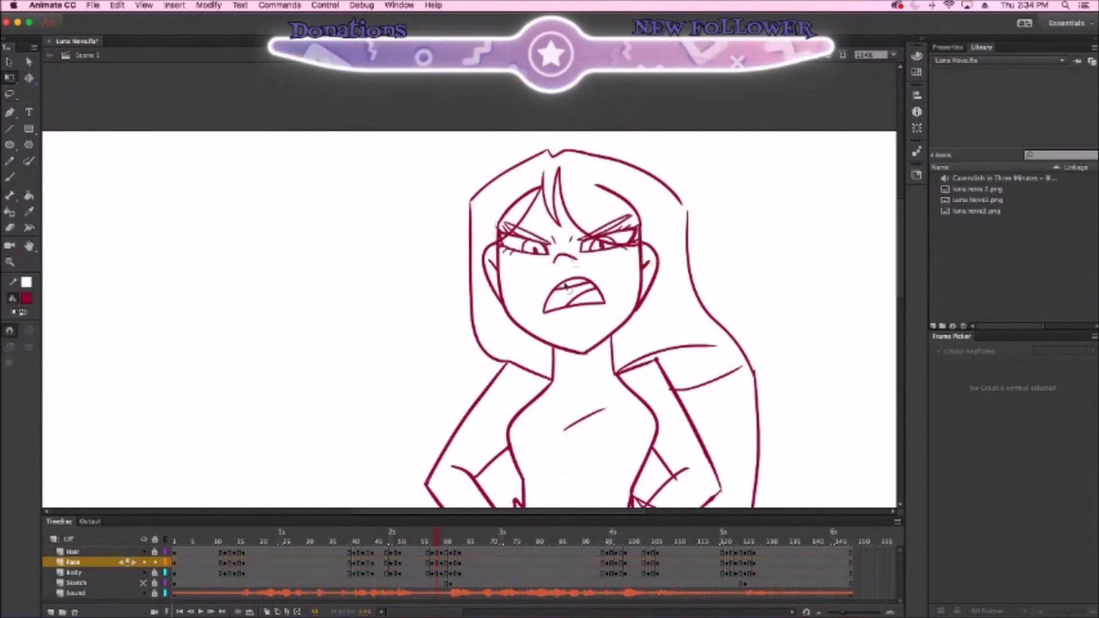
{"action": "key", "text": "period"}
{"action": "key", "text": "period"}
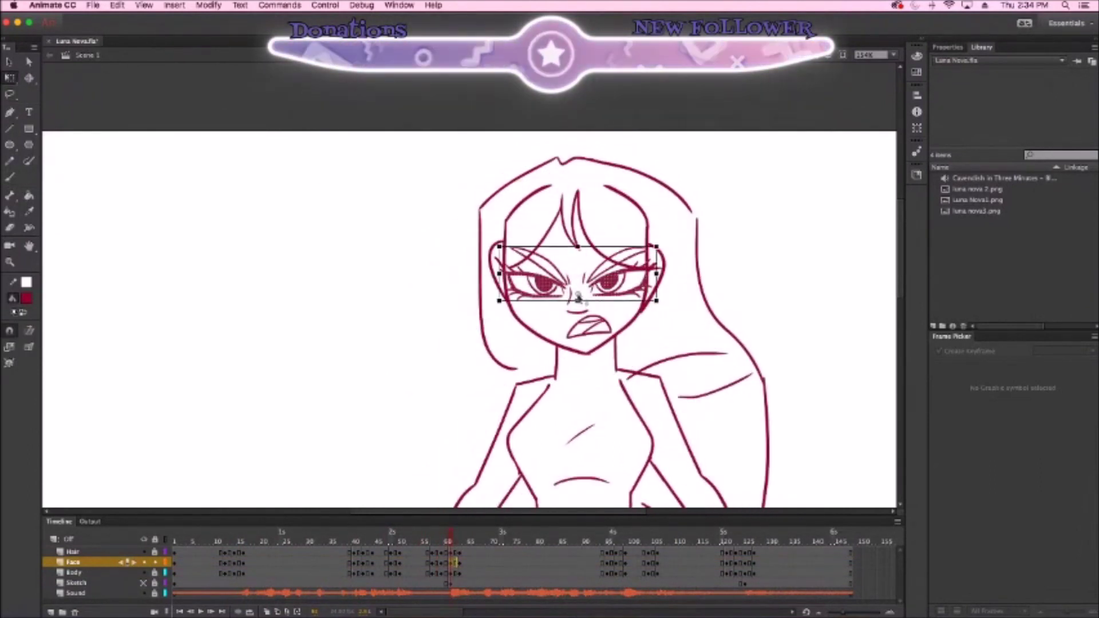
{"action": "key", "text": "Return"}
{"action": "key", "text": "ctrl+Return"}
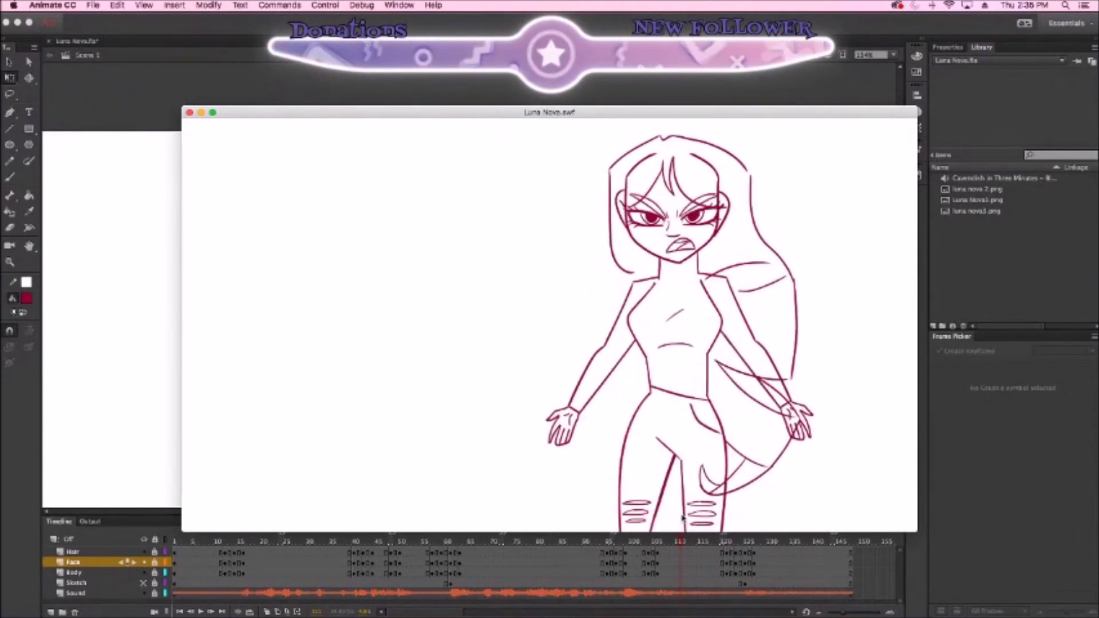
Close the test movie, fit the stage, and play and scrub frames 52 to 77
{"action": "left_click", "coordinate": [614, 102]}
{"action": "key", "text": "ctrl+2"}
{"action": "key", "text": "Return"}
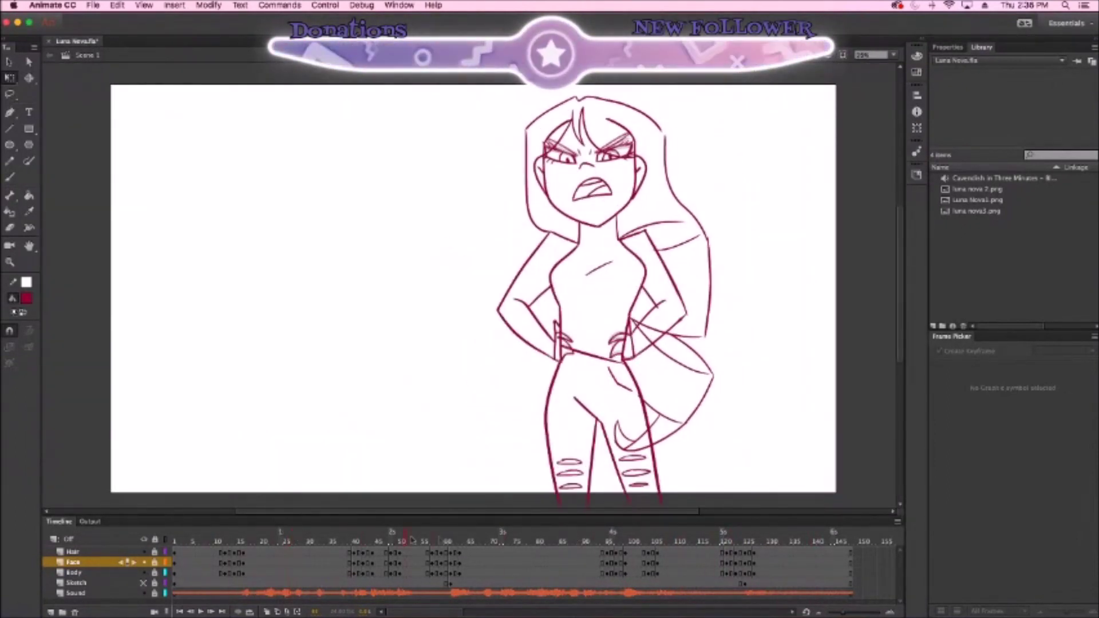
{"action": "left_click_drag", "start_coordinate": [412, 540], "coordinate": [528, 538]}
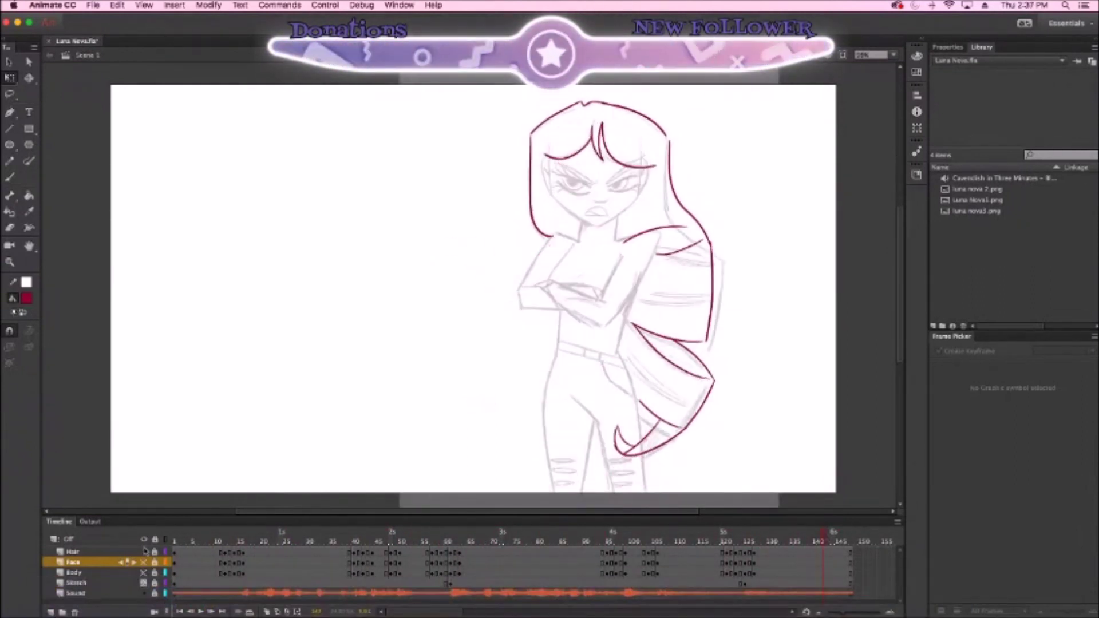
Play the finished animation with loop playback on
{"action": "left_click", "coordinate": [238, 612]}
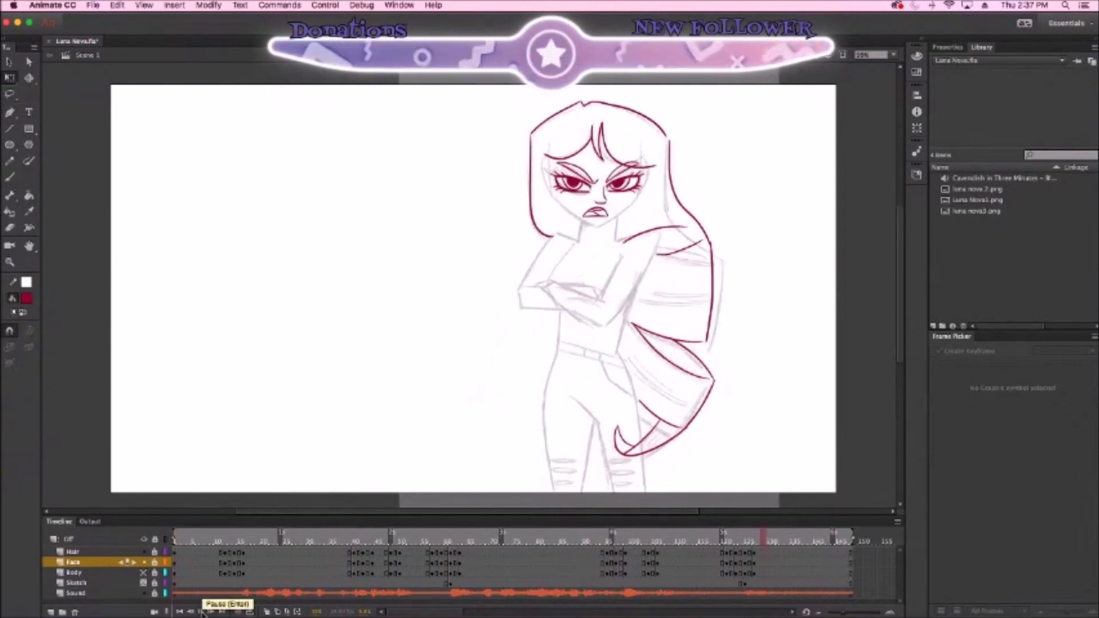